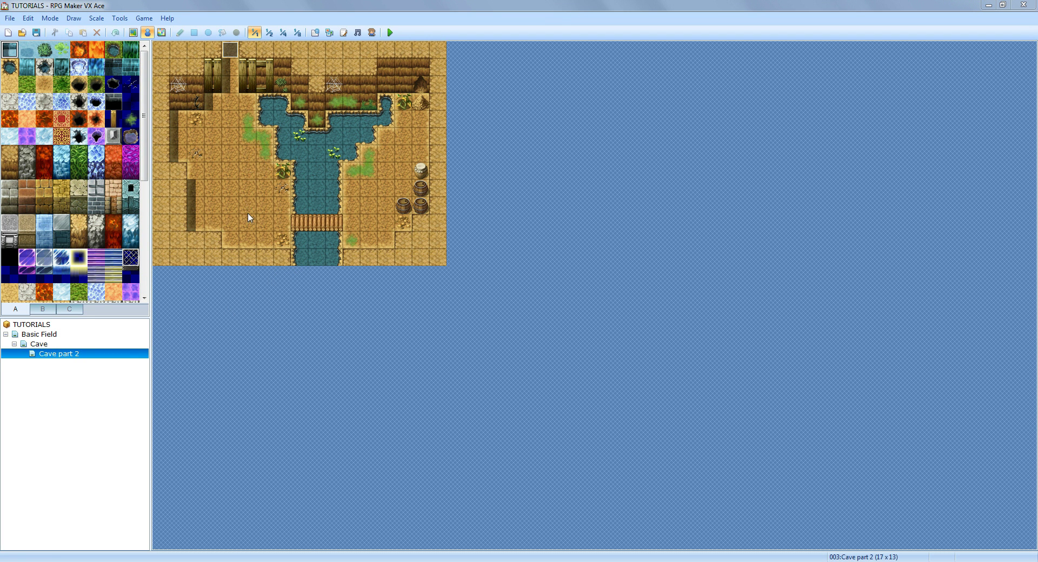
Step: Create a new event named Boulder on tile 003,008 of the Cave part 2 map
click(46, 346)
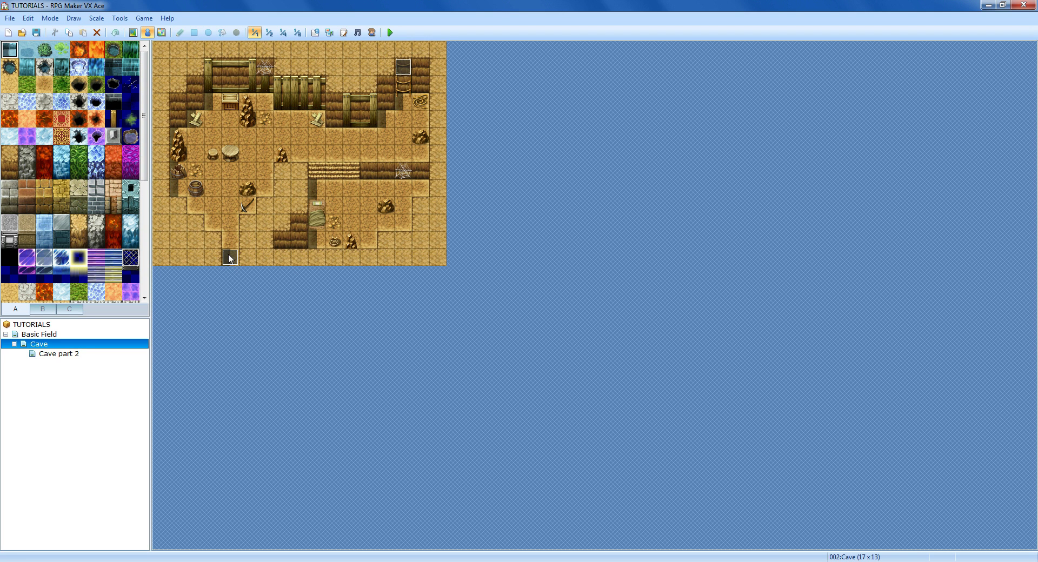
click(63, 354)
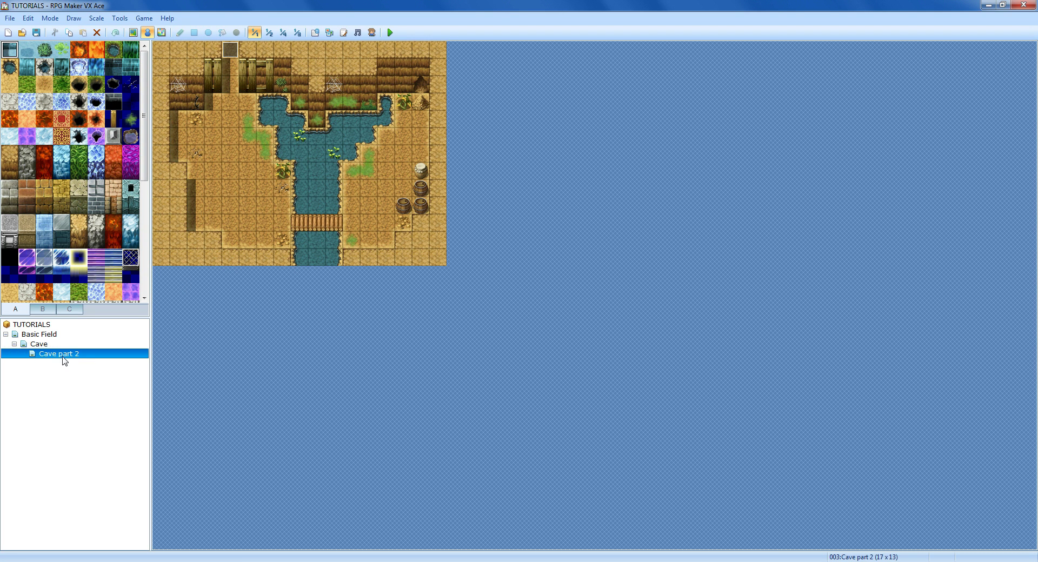
right_click(215, 190)
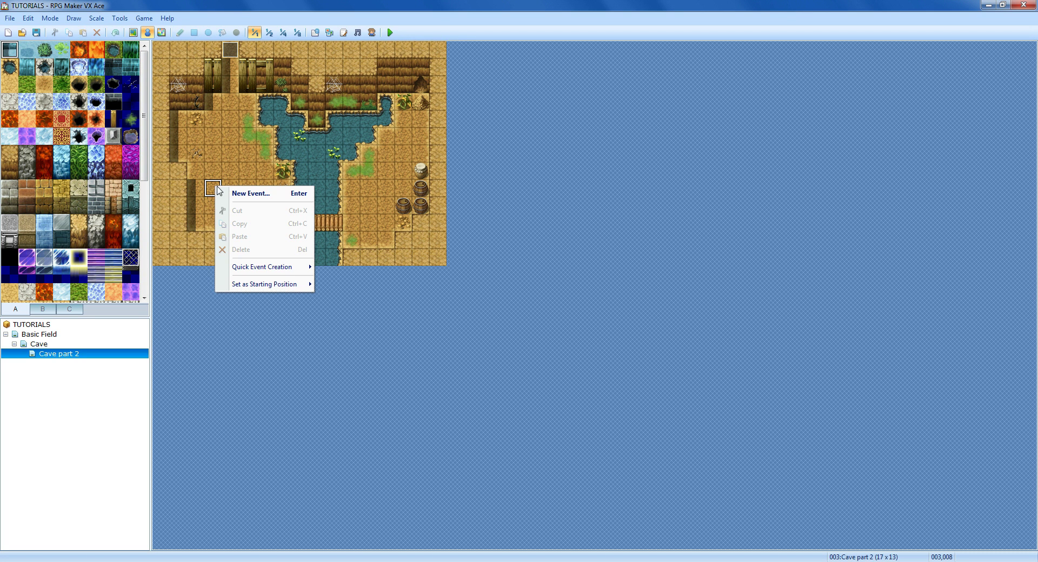
click(252, 195)
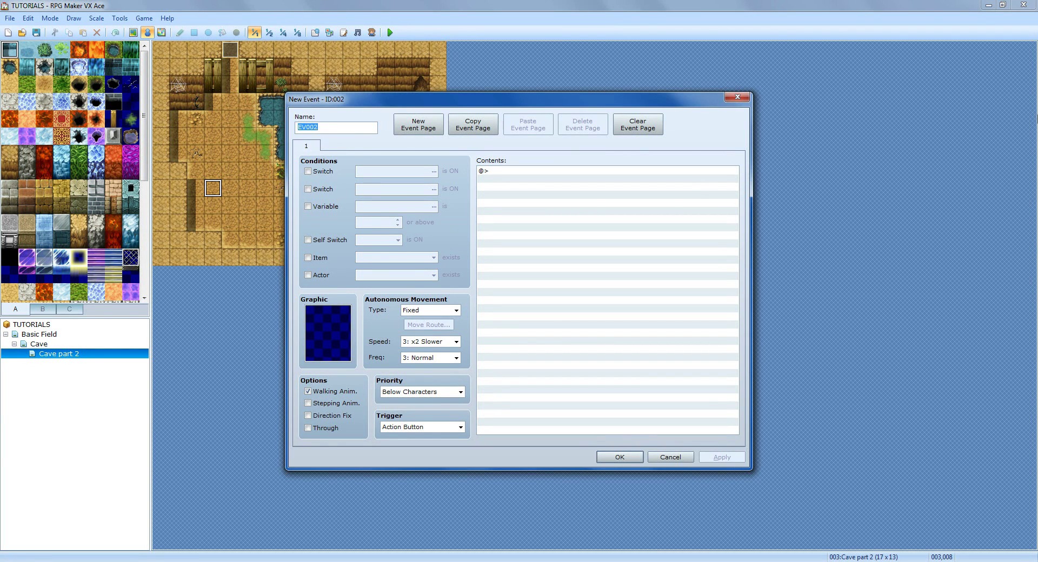
text(Boulder)
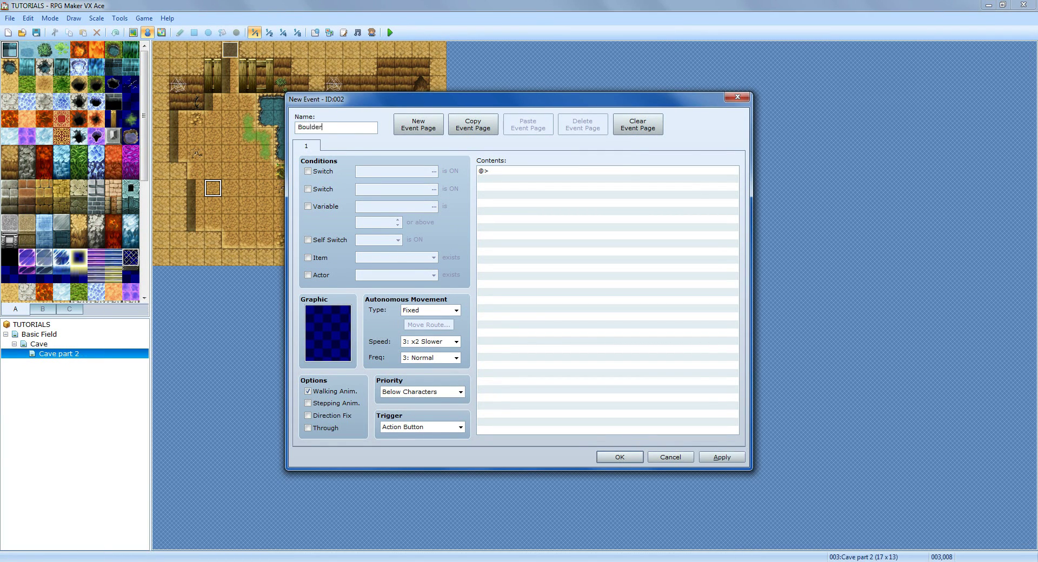
Step: Set the Boulder event's graphic to the first brown boulder from the !Other1 character set
double_click(331, 327)
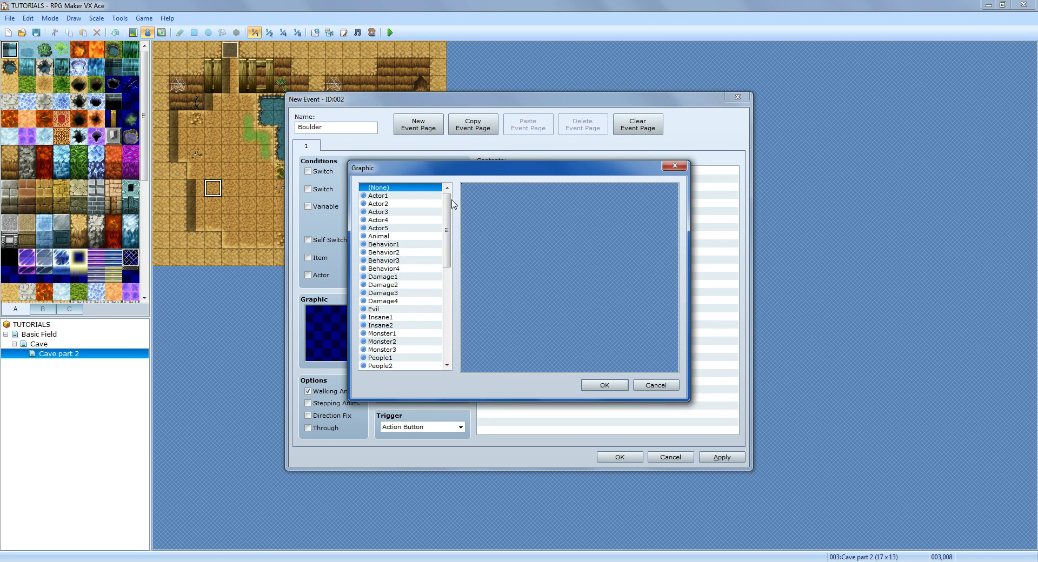
scroll(439, 217, down, 2)
scroll(439, 221, down, 8)
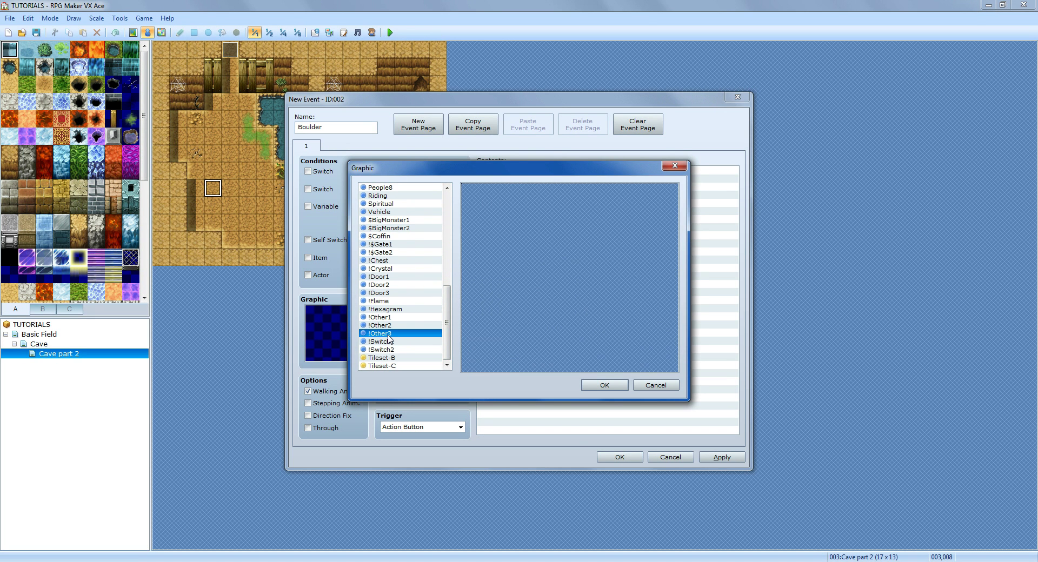
click(387, 334)
click(392, 326)
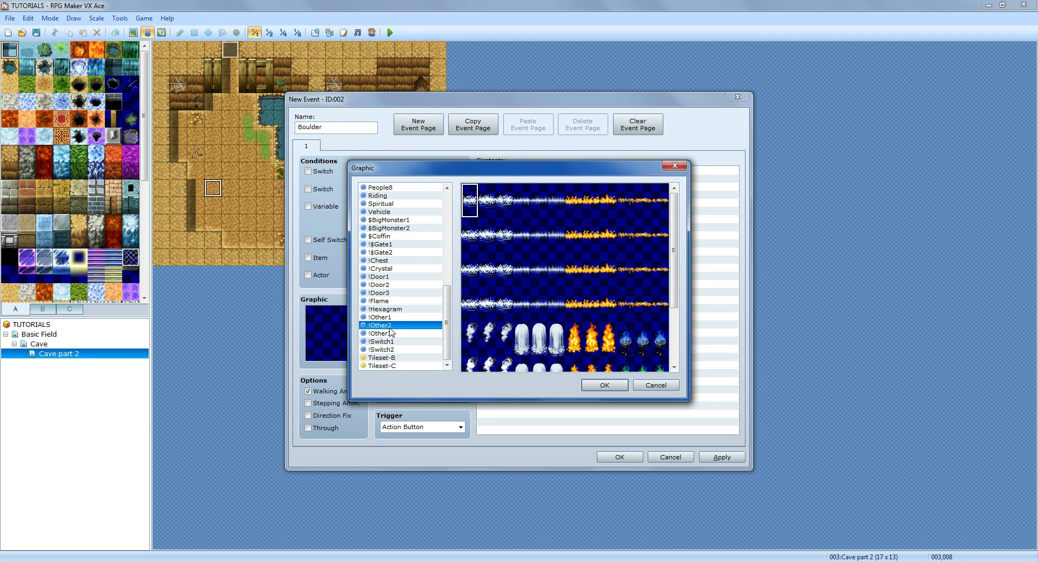
click(392, 318)
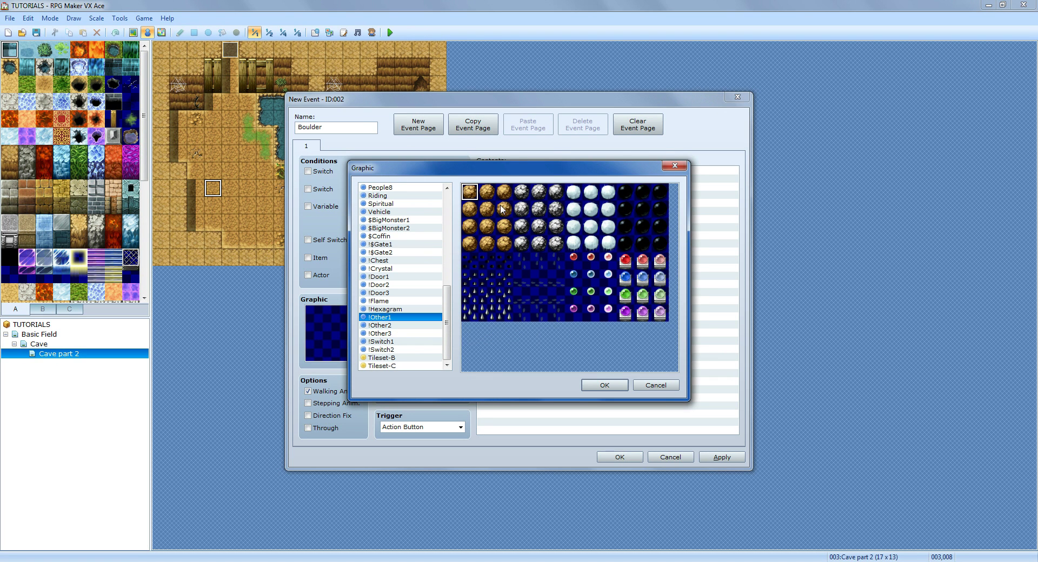
click(604, 385)
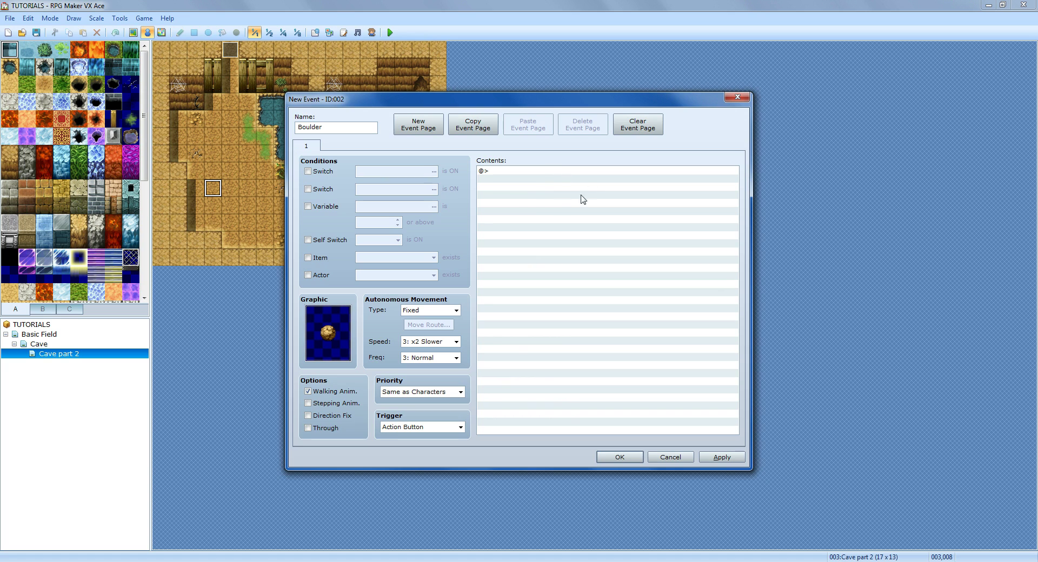
Step: Start a Set Move Route command for this event with Move away from Player and Skip If Cannot Move enabled
double_click(515, 173)
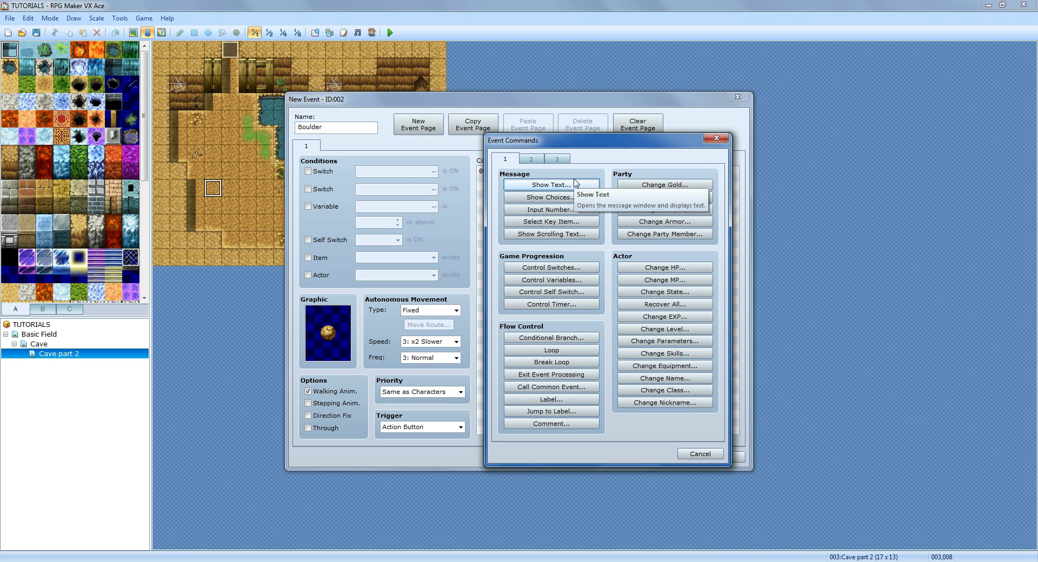
drag(549, 141, 577, 110)
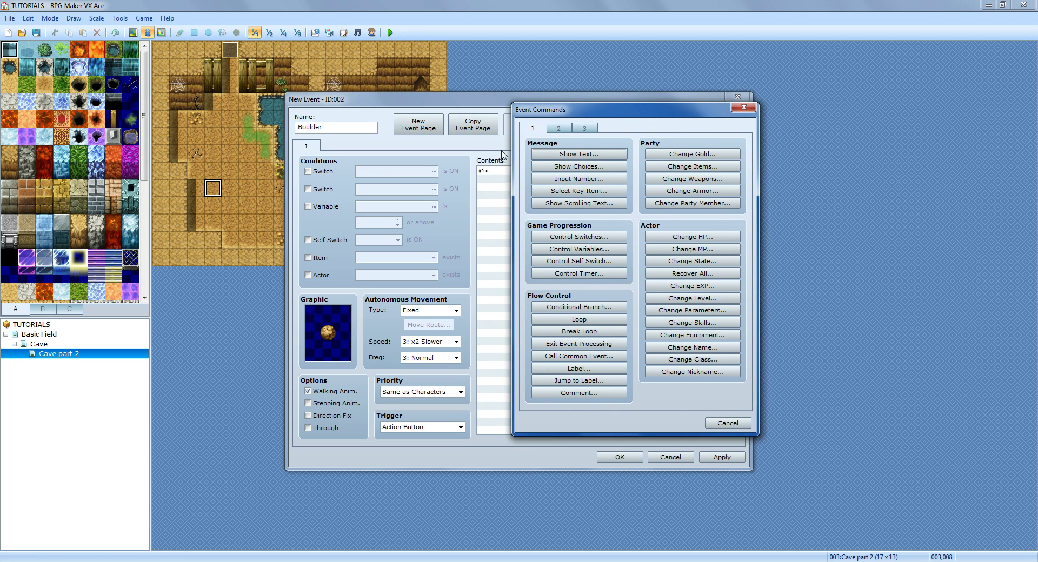
click(560, 128)
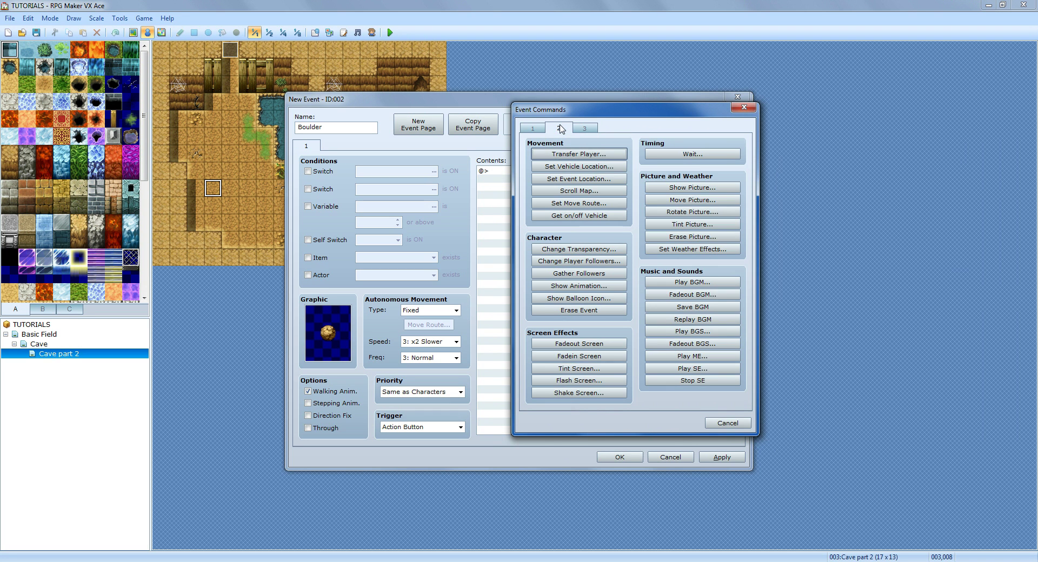
click(594, 203)
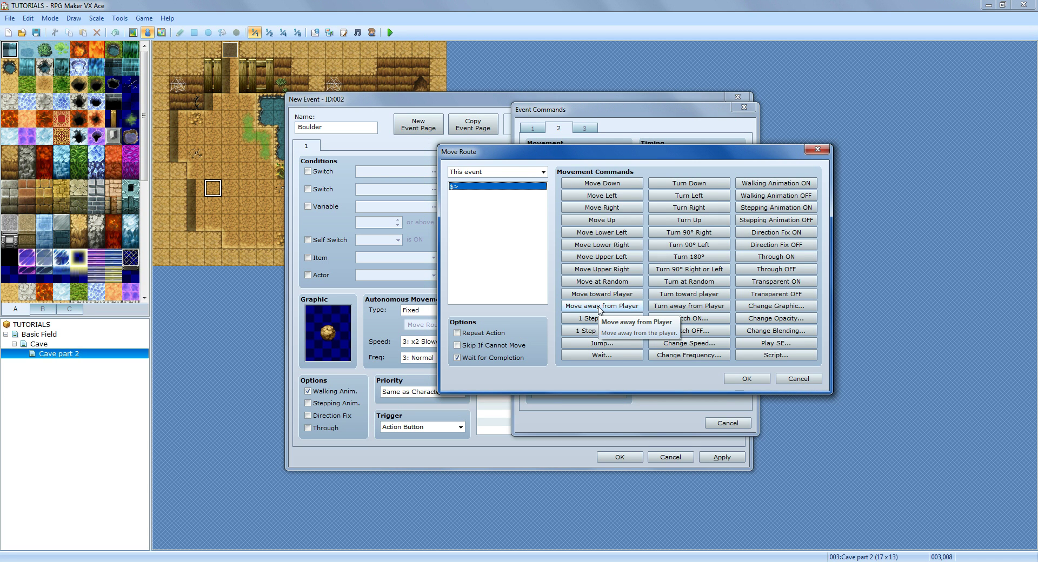
click(599, 307)
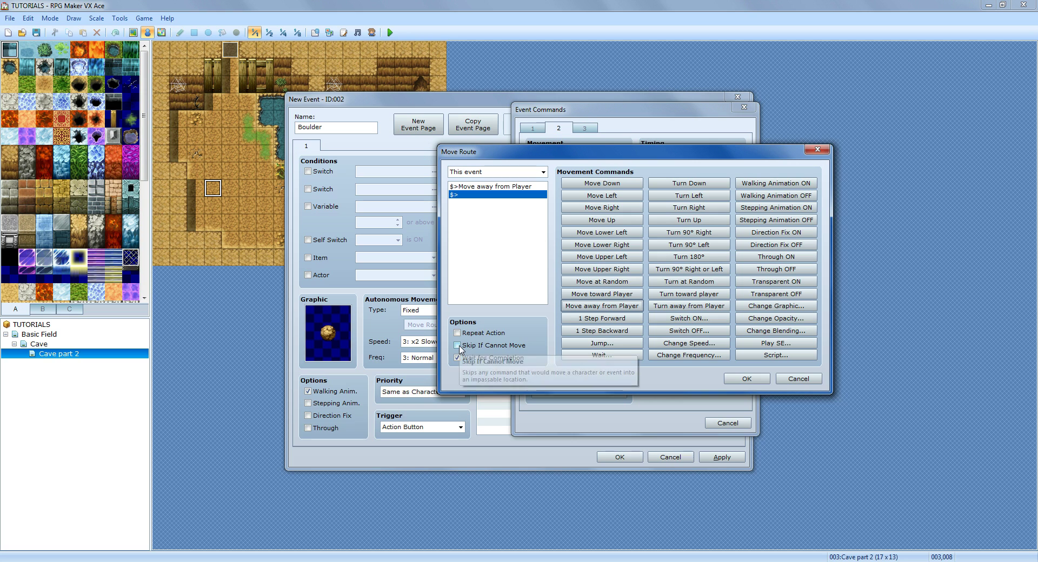
click(457, 345)
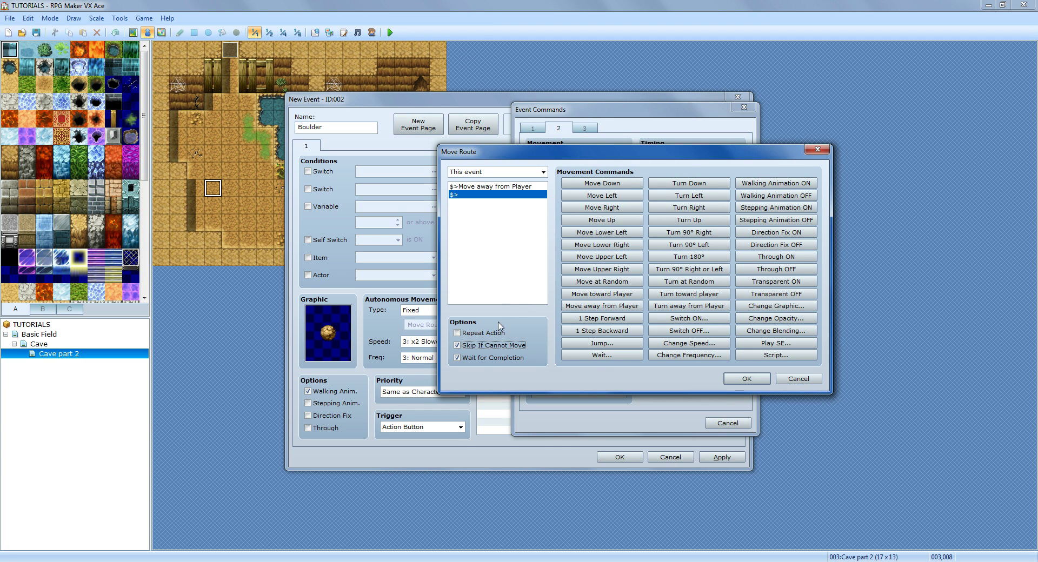
click(511, 299)
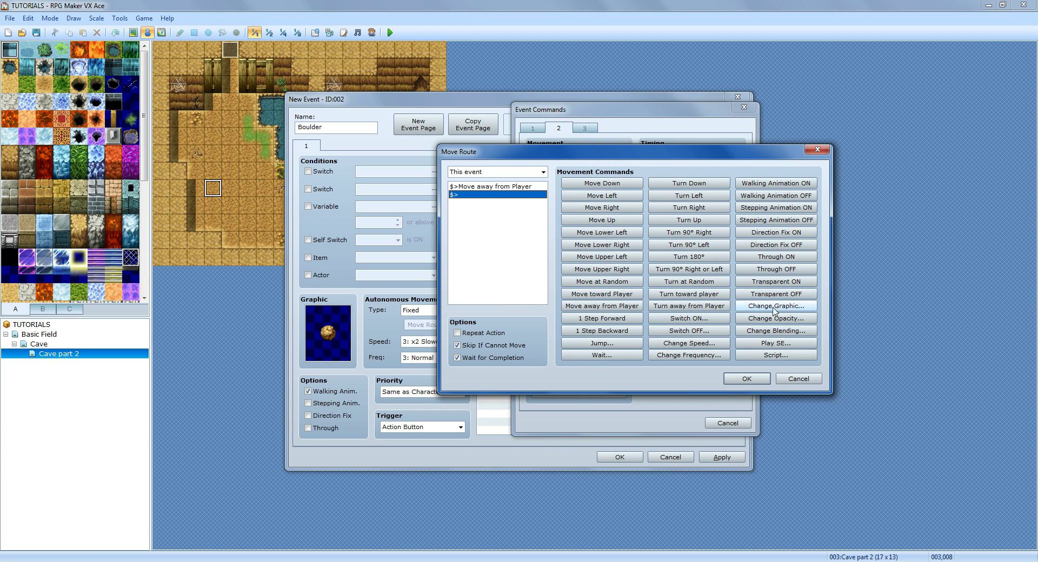
Step: Add the Earth4 sound effect at 50% volume to the move route, and save the Boulder event
click(779, 347)
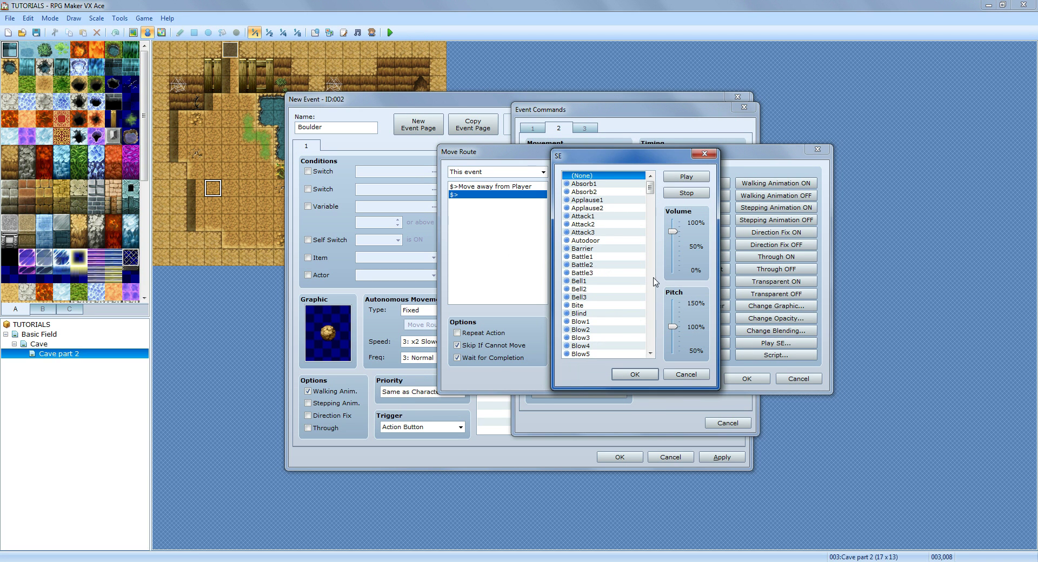
drag(651, 188, 652, 240)
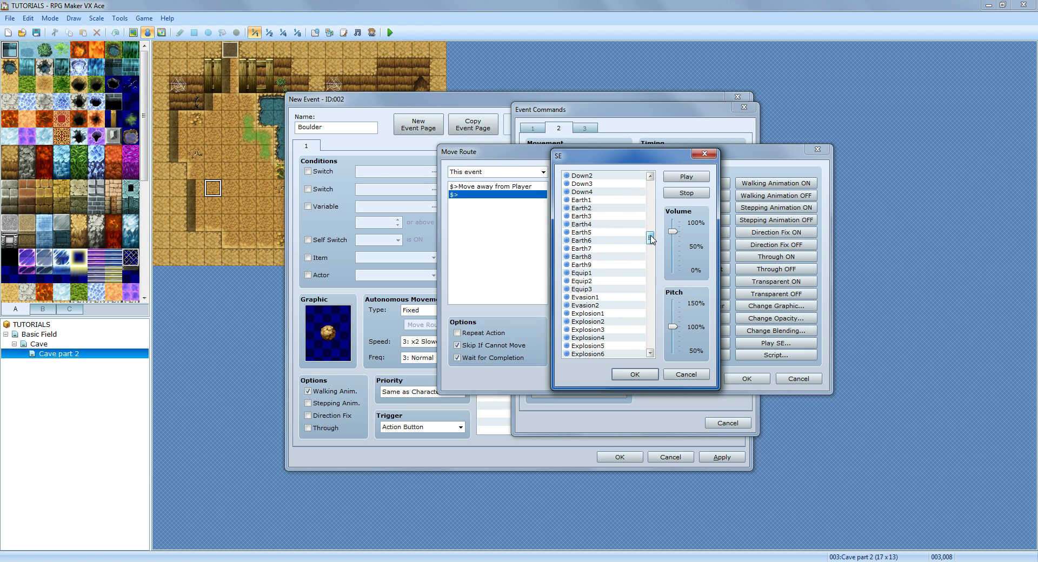
click(592, 200)
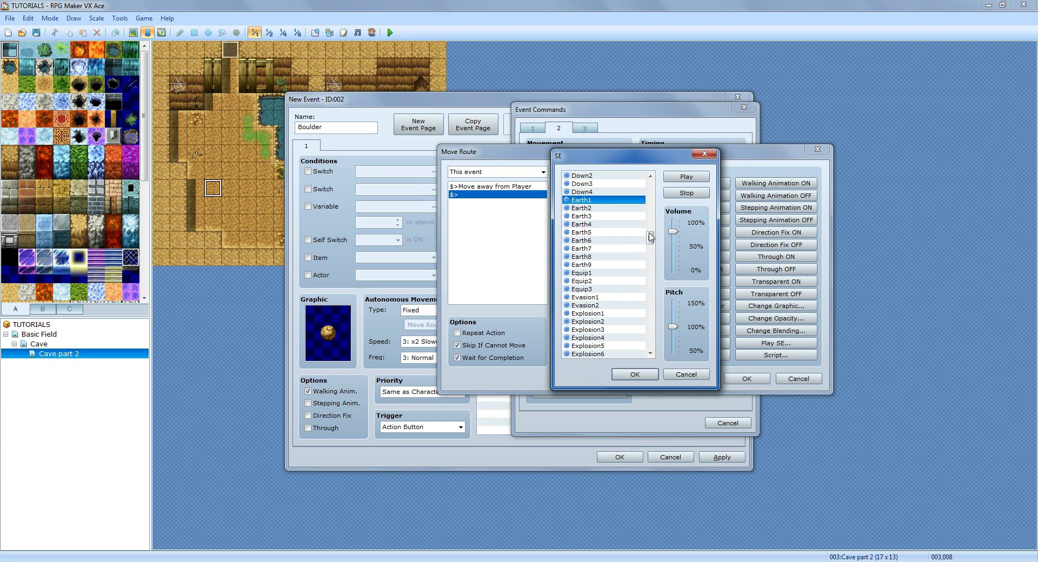
drag(673, 232, 676, 250)
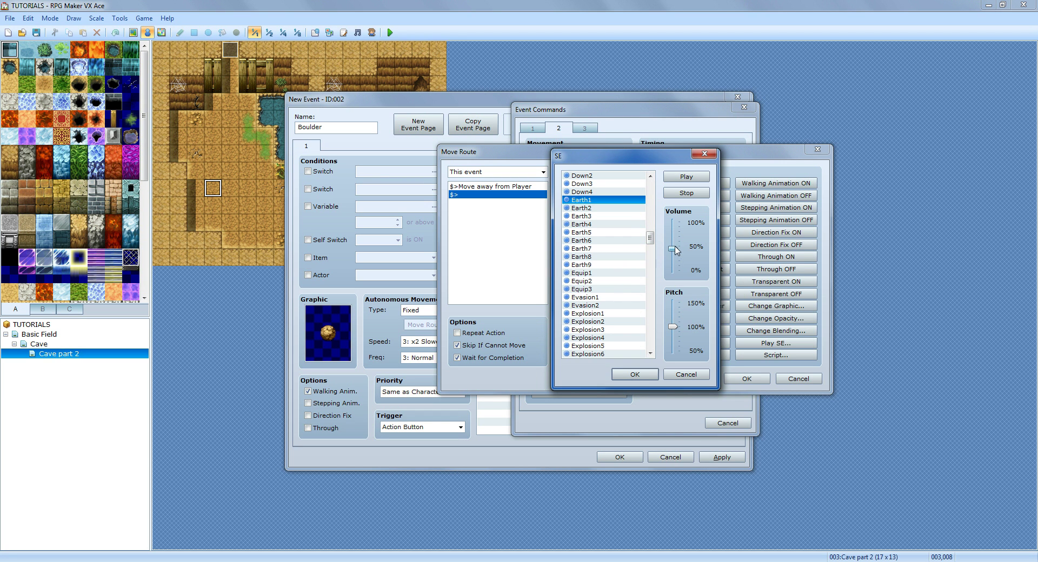
click(687, 176)
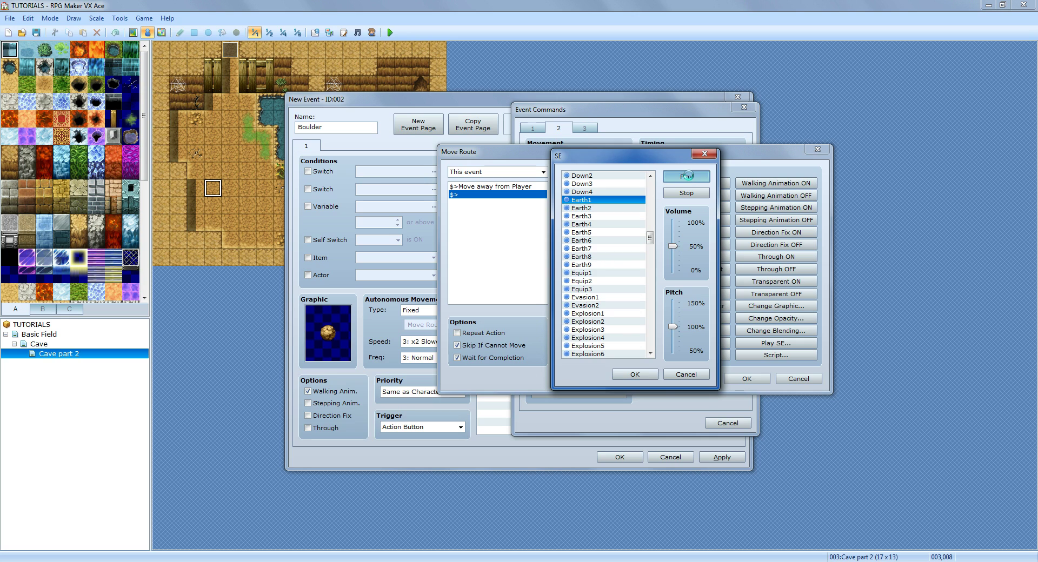
click(592, 208)
click(690, 180)
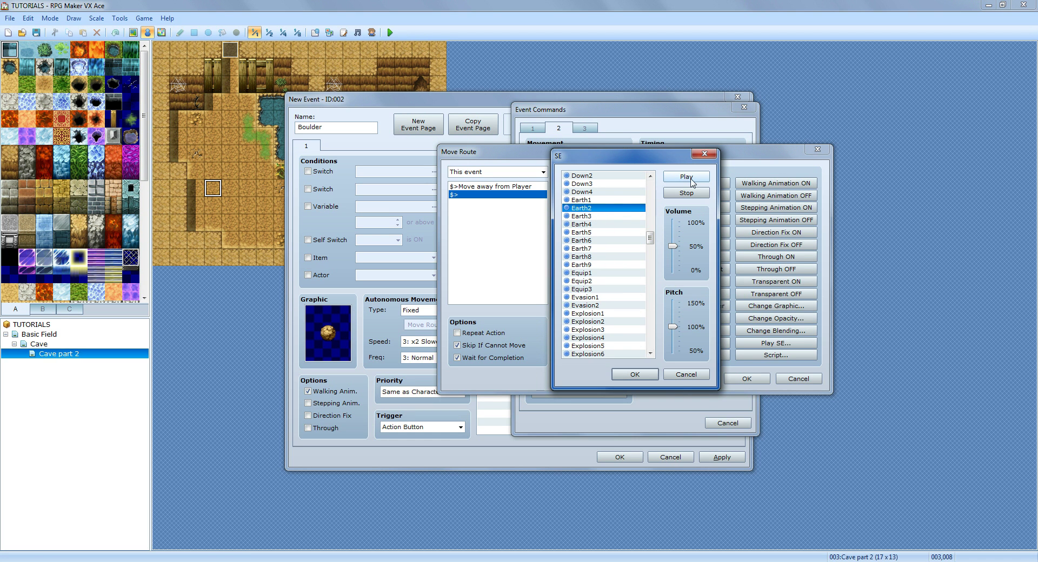
click(597, 216)
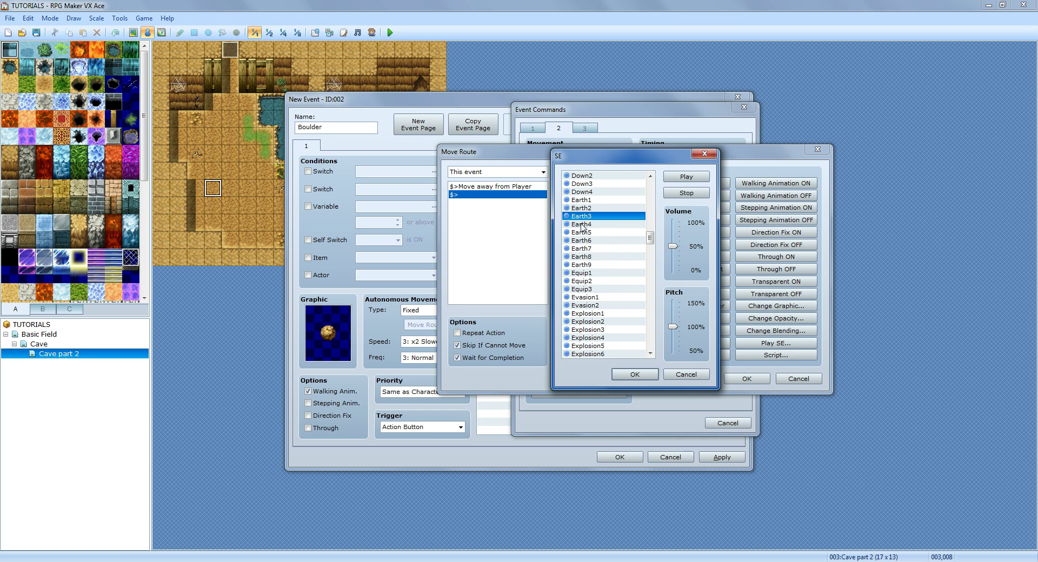
click(582, 223)
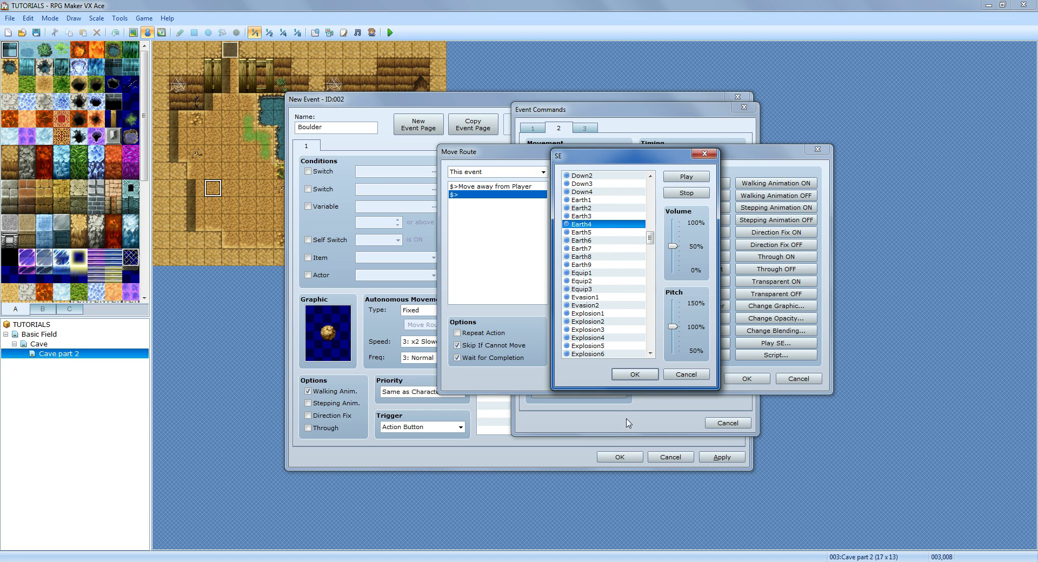
click(635, 375)
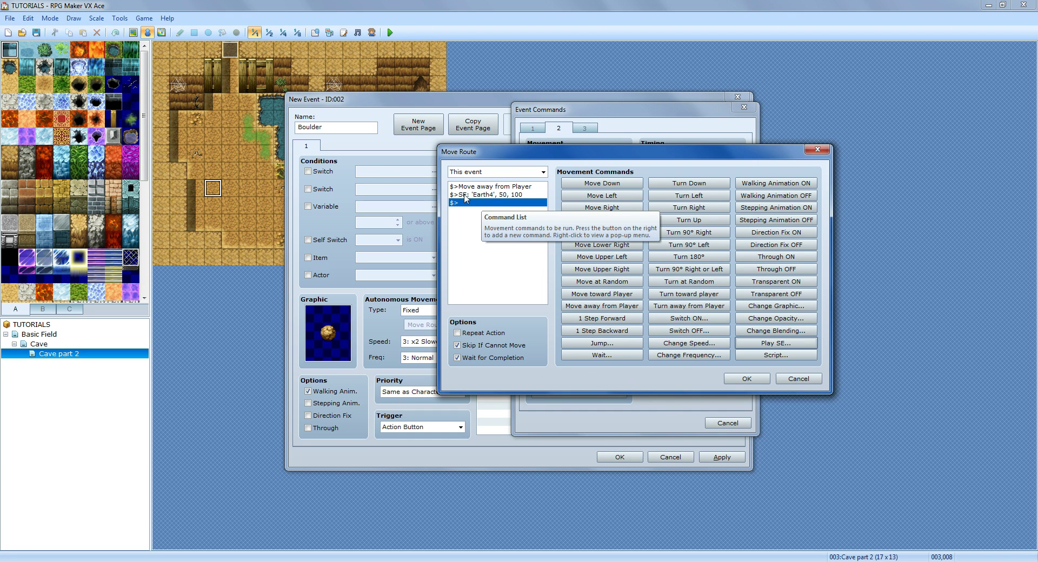
click(747, 378)
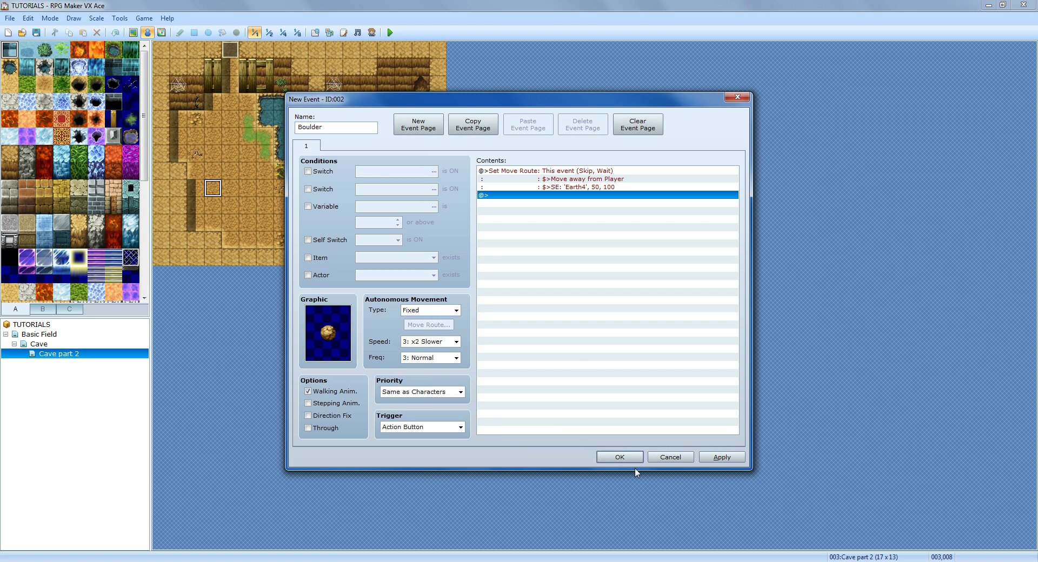
click(620, 457)
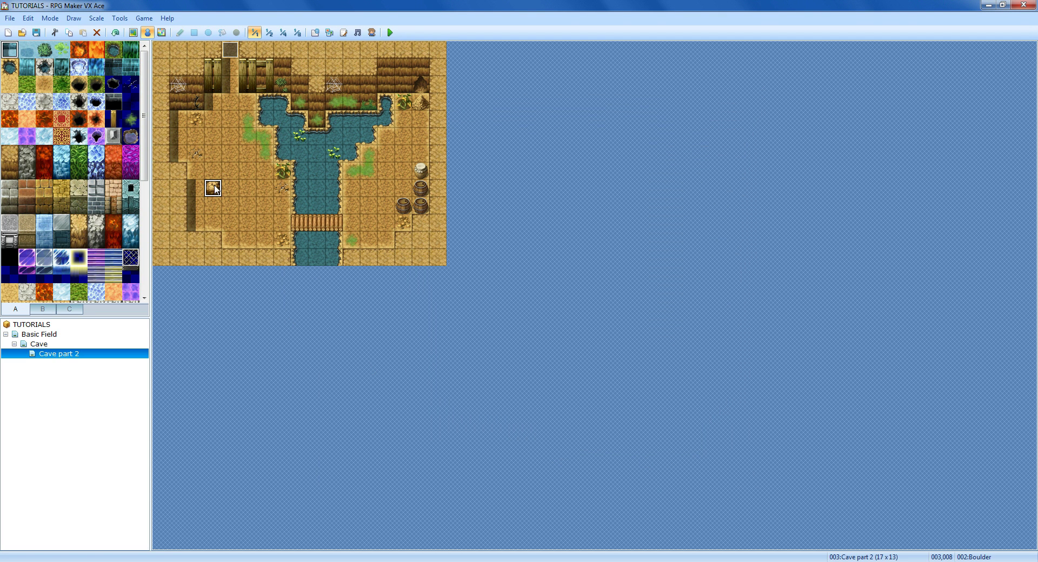
Step: Move the boulder up one tile to 003,007 and place a copy of it diagonally below at 004,008
mouse_move(216, 189)
mouse_down()
mouse_move(249, 201)
mouse_move(252, 169)
mouse_move(216, 172)
mouse_up()
right_click(214, 173)
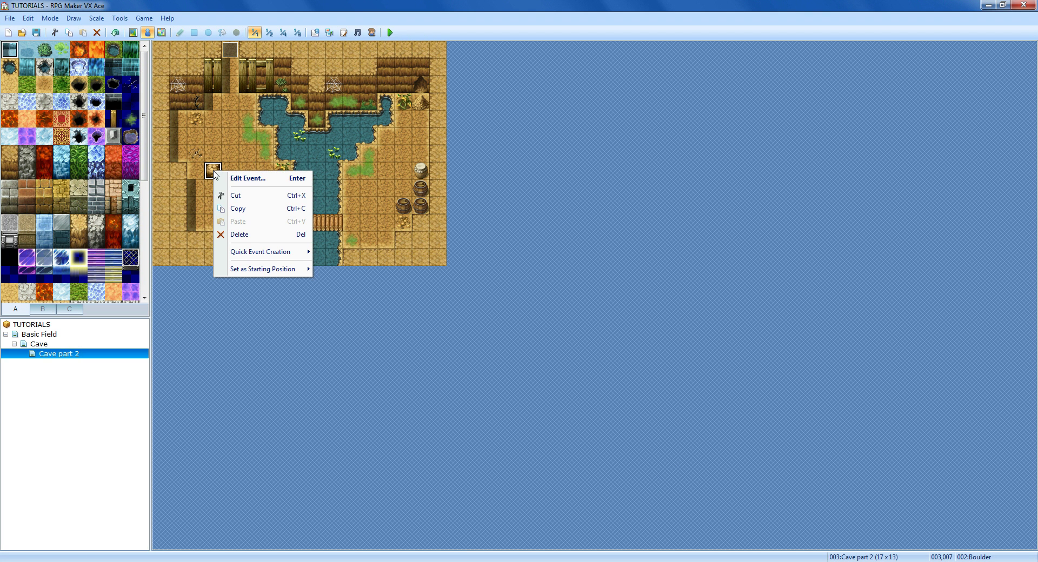
click(238, 212)
click(229, 188)
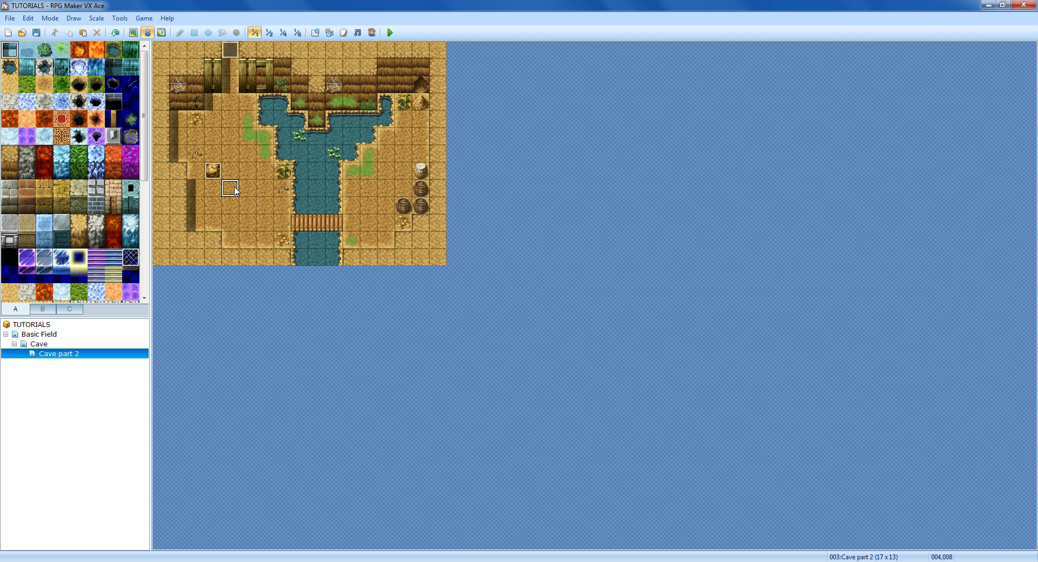
right_click(232, 189)
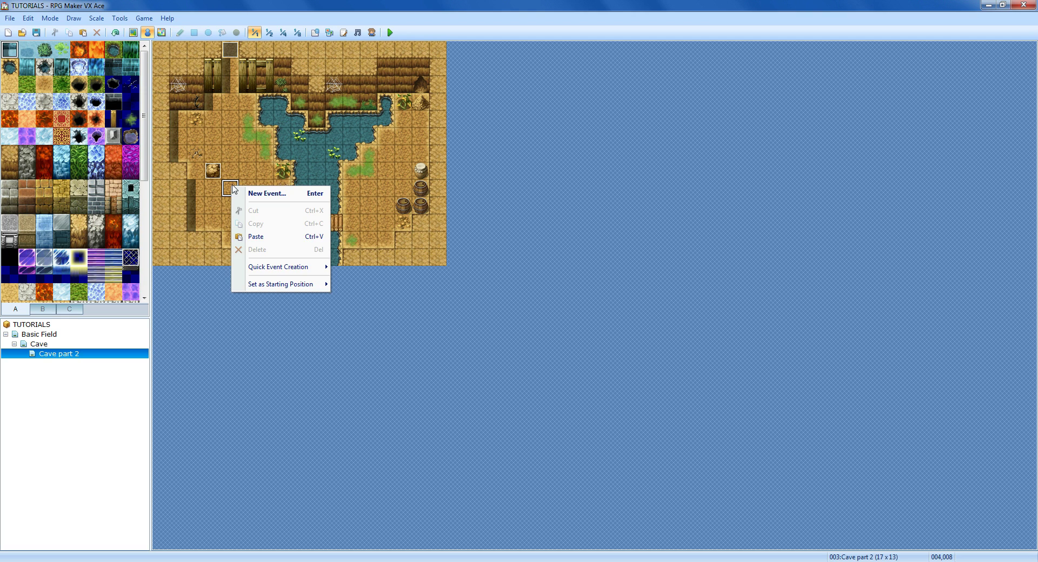
click(256, 237)
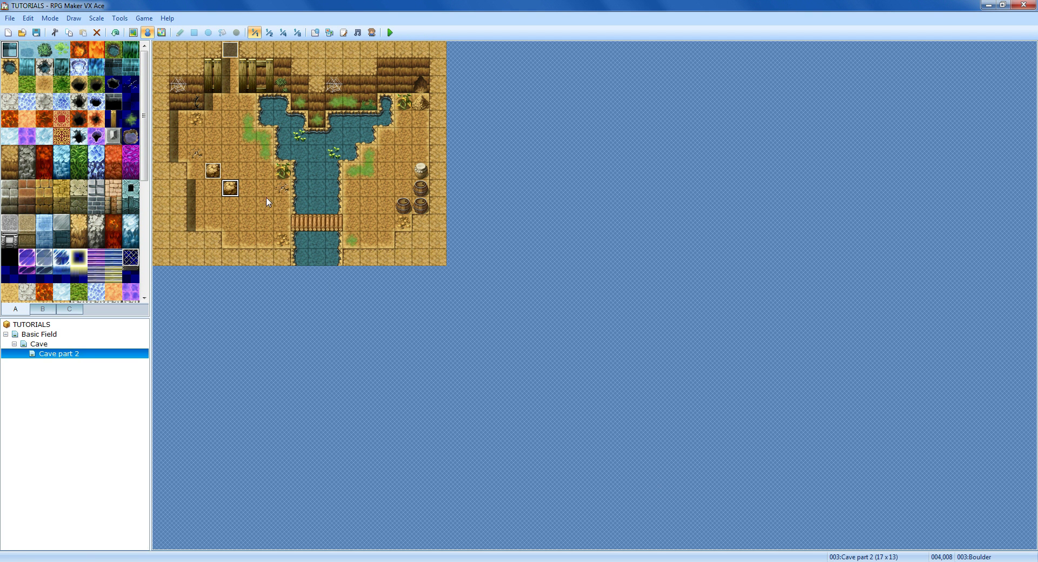
Step: Paste three more boulders in a staggered pattern, one in row 007 and two in row 008 around the existing ones
click(250, 175)
key(ctrl+v)
click(201, 188)
key(ctrl+v)
click(267, 190)
key(ctrl+v)
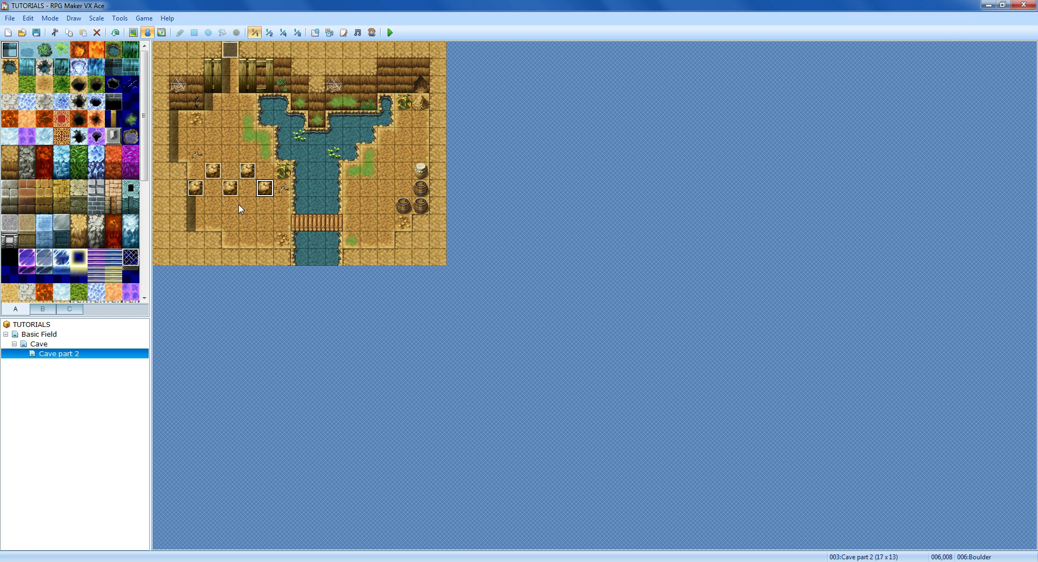
Step: Continue the checkerboard with seven more boulder copies: three in row 009, three in row 010 and one at 005,011
click(216, 206)
key(ctrl+v)
click(250, 204)
key(ctrl+v)
click(265, 222)
key(ctrl+v)
click(282, 205)
key(ctrl+v)
click(232, 223)
key(ctrl+v)
click(197, 222)
key(ctrl+v)
click(251, 240)
key(ctrl+v)
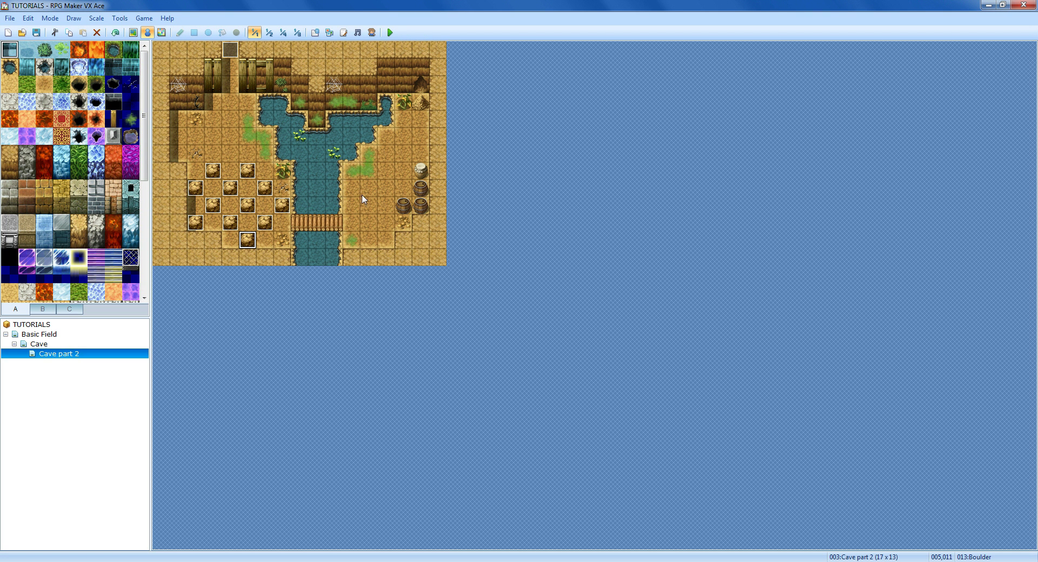
Step: Create a quick treasure chest event at 013,006, east of the river, containing the weapon 019:Short Sword
right_click(387, 157)
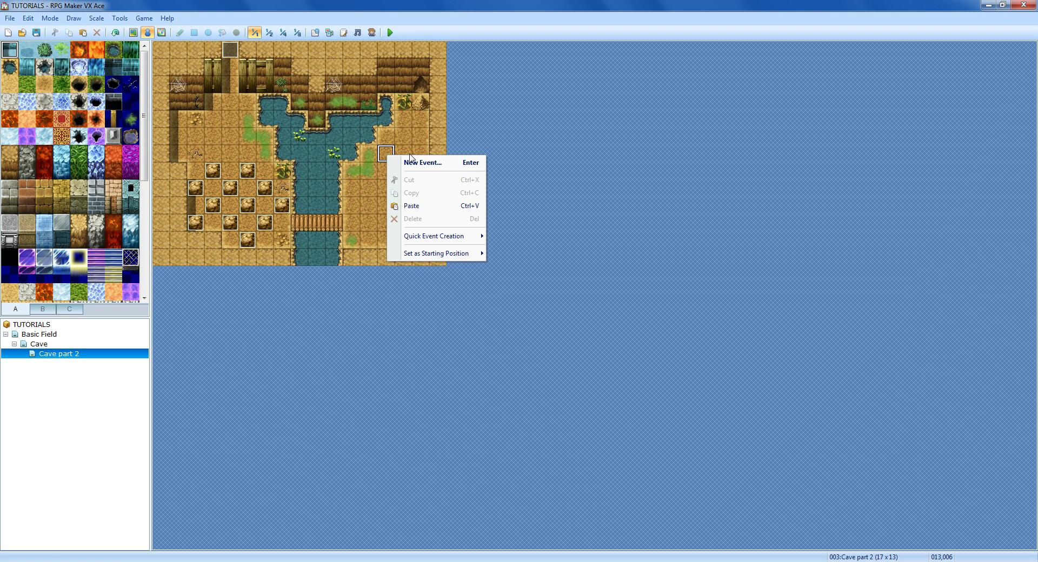
mouse_move(465, 237)
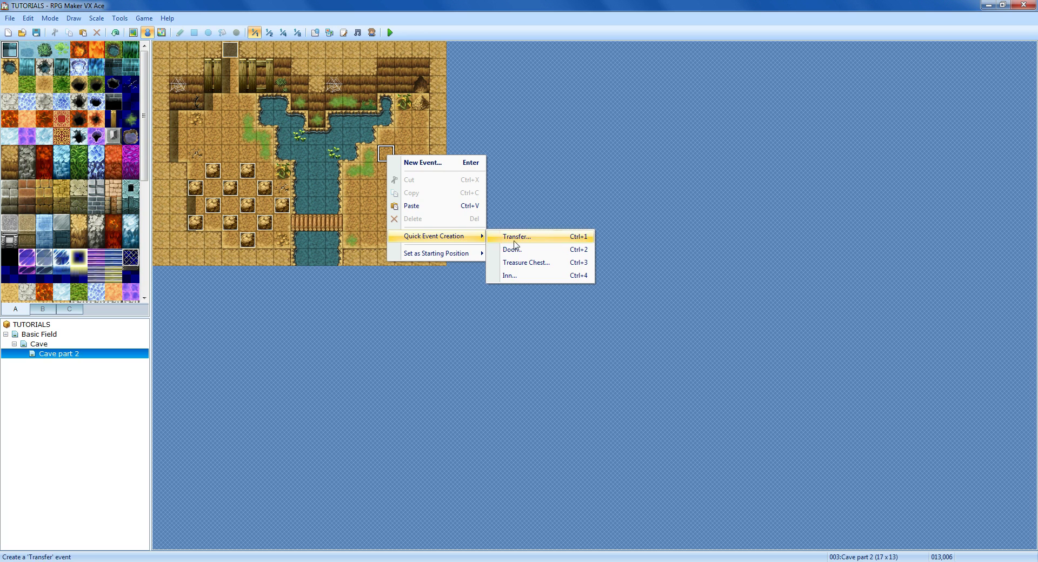
click(546, 267)
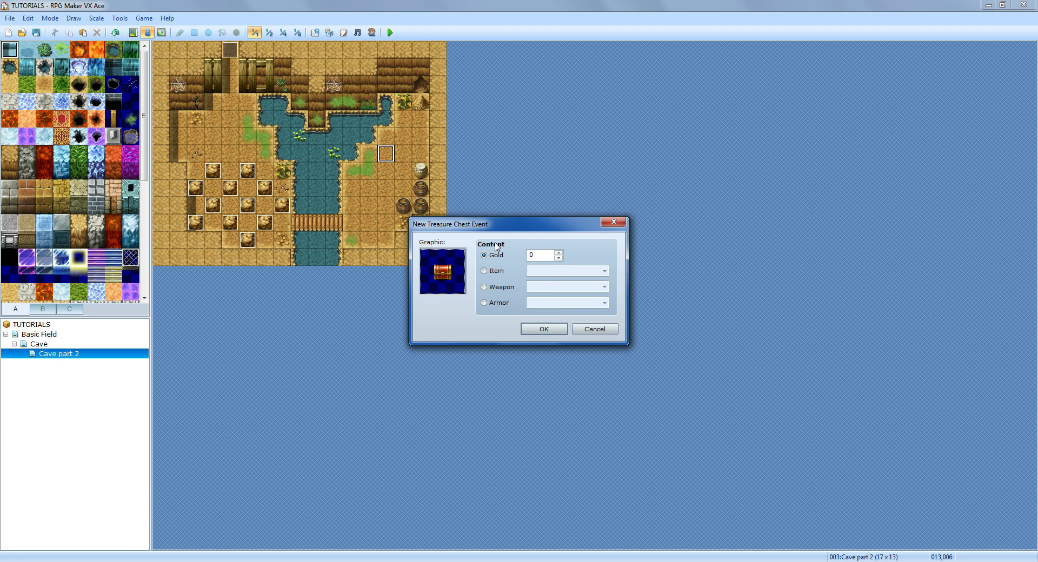
click(485, 287)
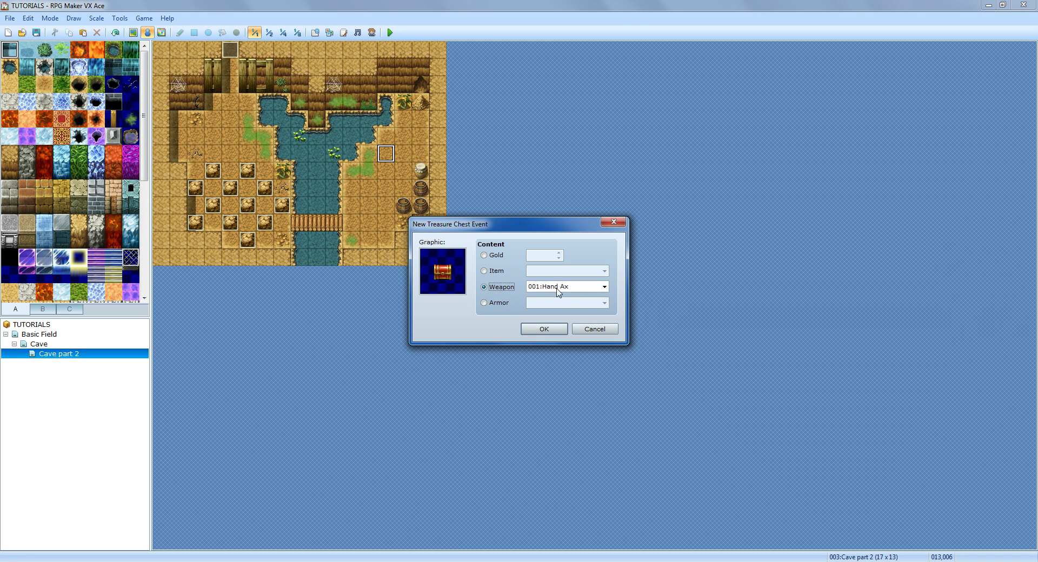
click(605, 287)
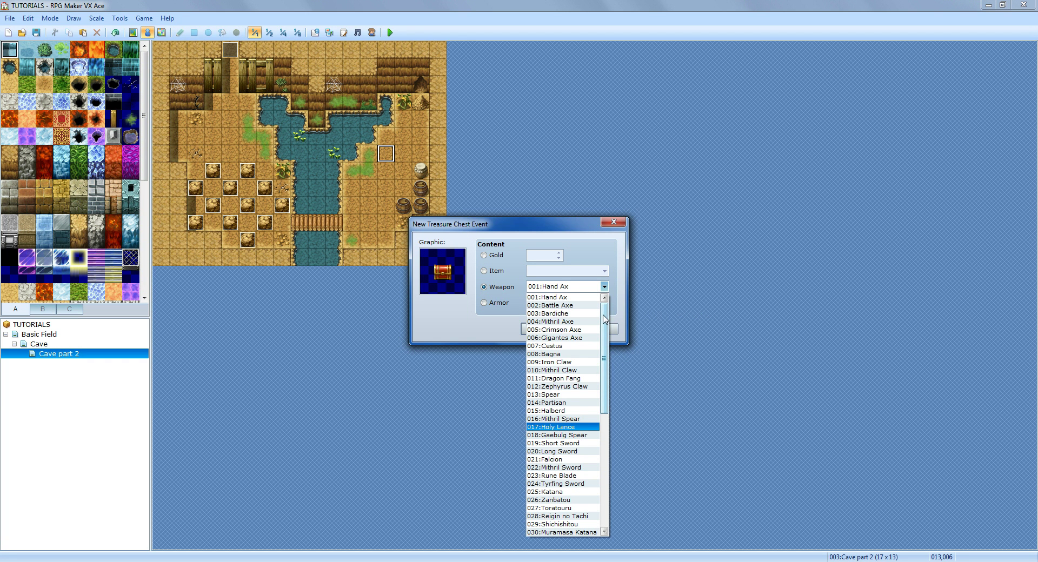
drag(606, 324, 610, 448)
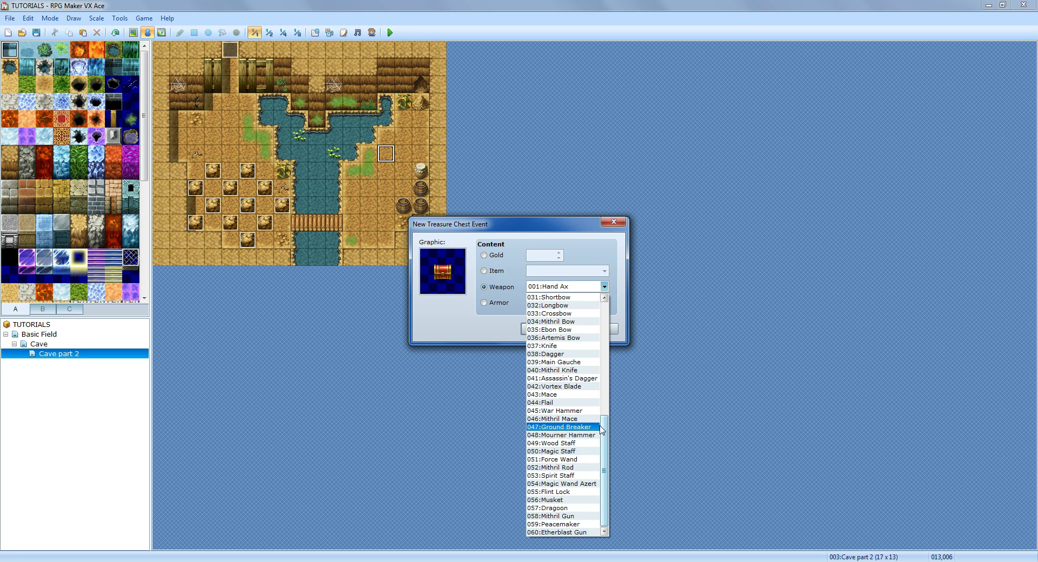
drag(606, 437, 604, 365)
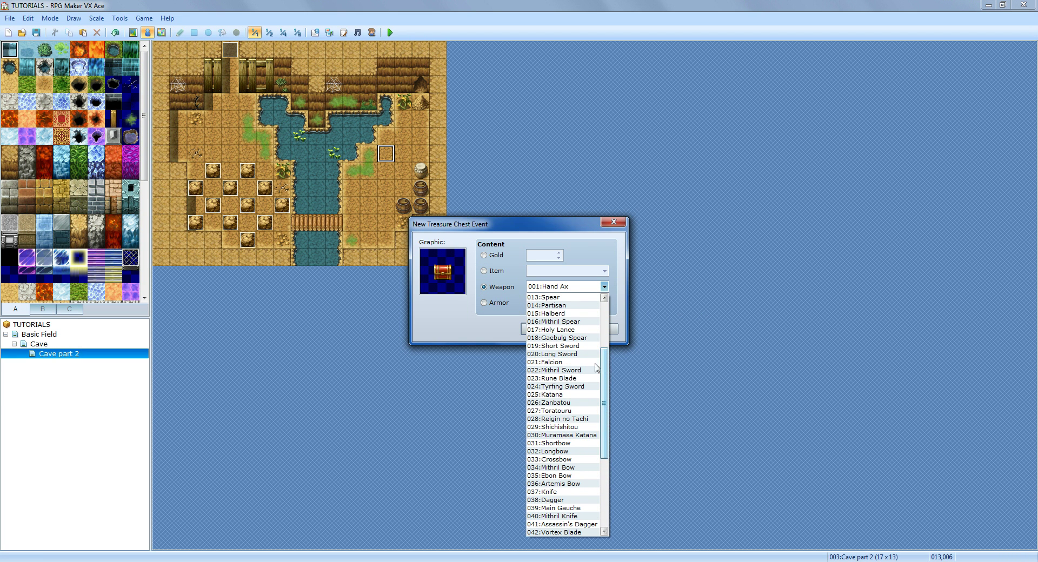
click(567, 348)
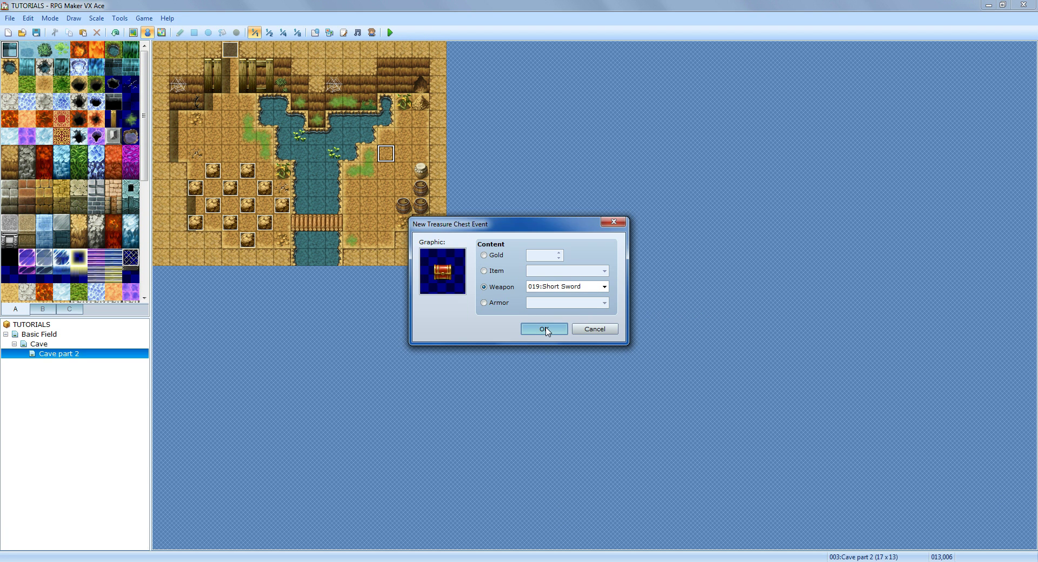
click(545, 330)
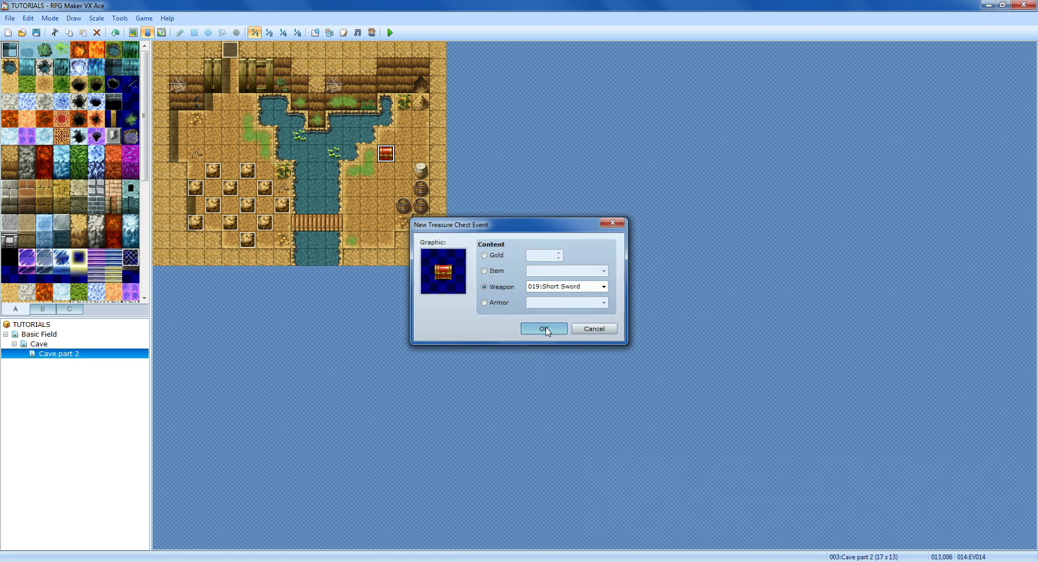
Step: Examine the new chest event's commands, including the movement commands in its Set Move Route
right_click(387, 160)
click(426, 173)
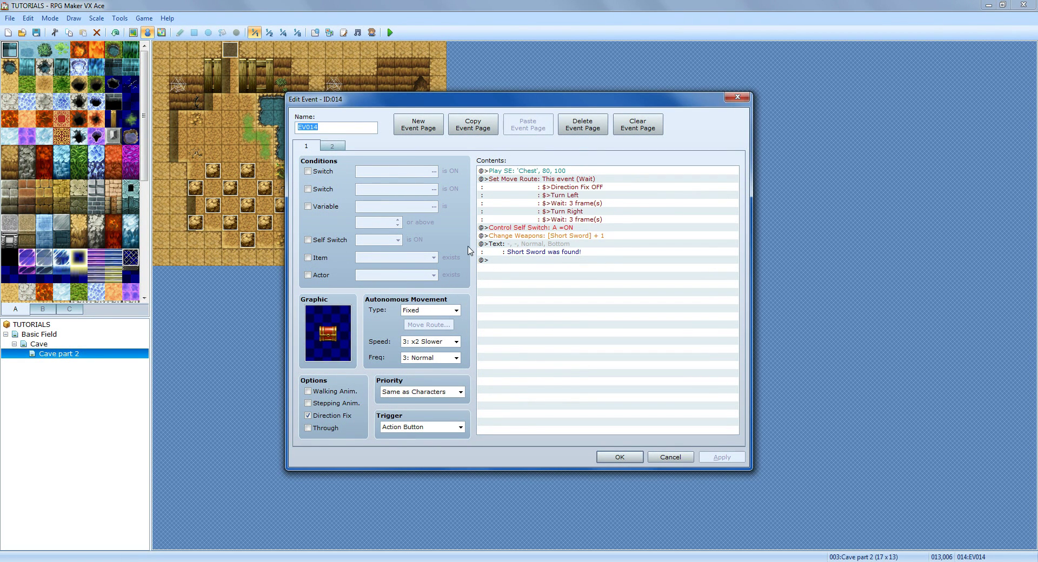
click(534, 180)
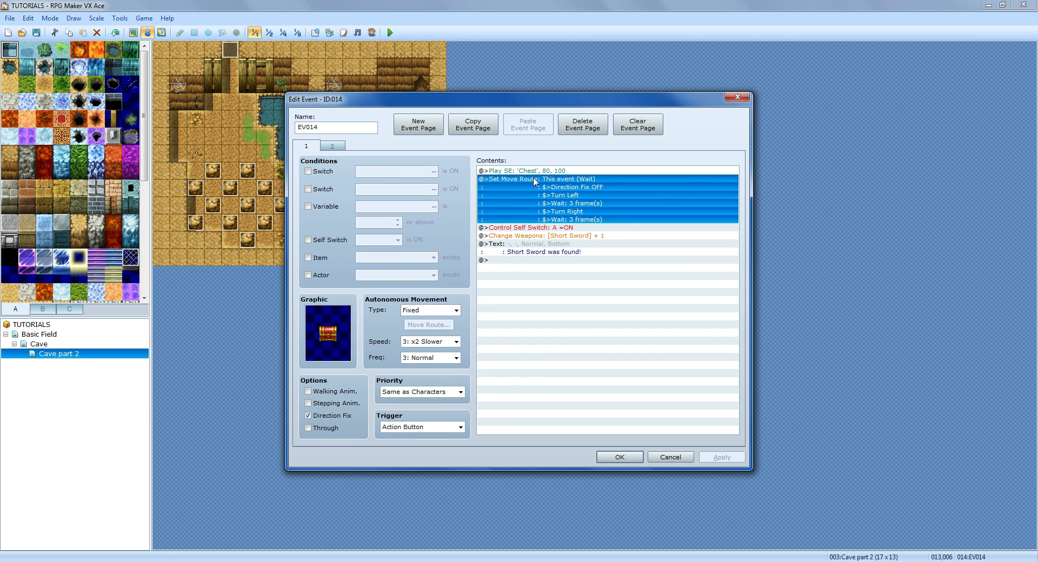
right_click(534, 180)
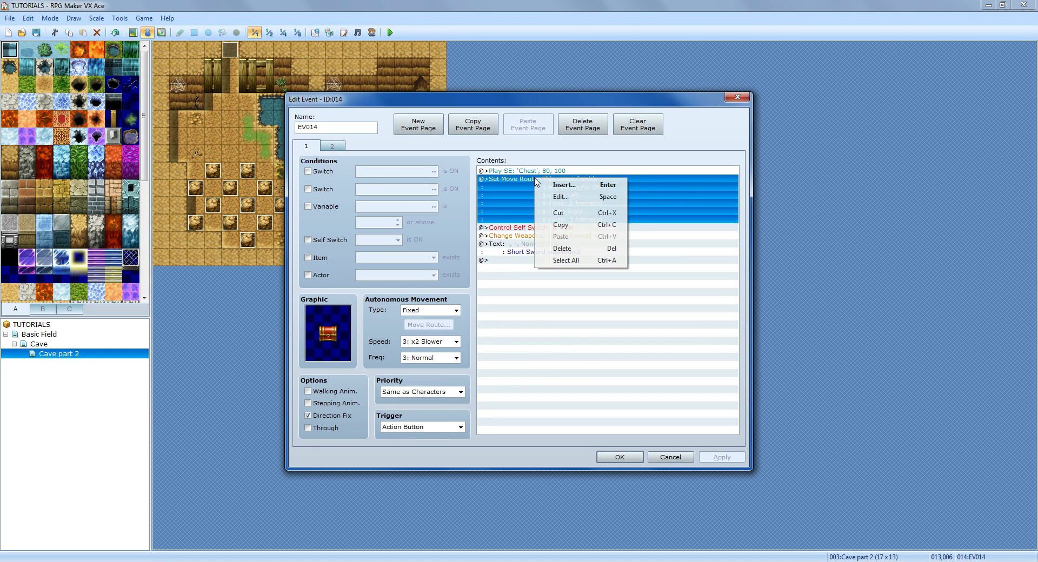
click(562, 197)
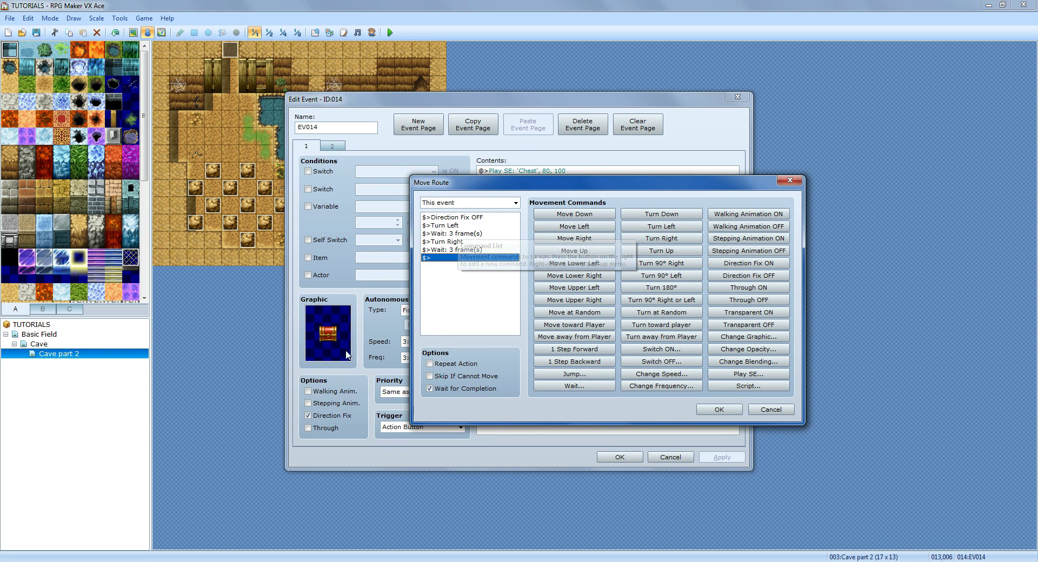
click(721, 414)
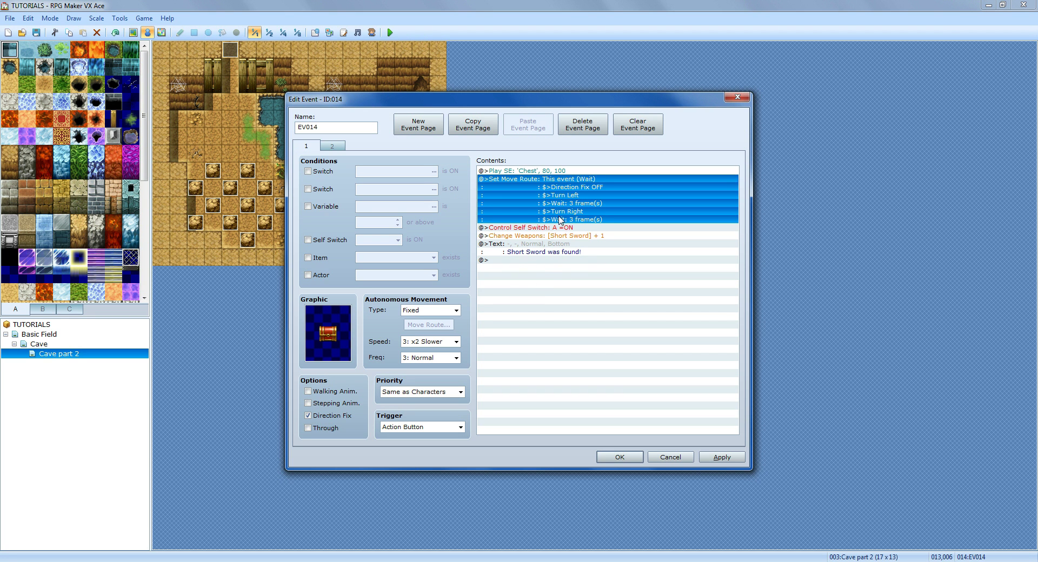
Step: Rename the chest event as Treasure chest and apply the change
double_click(327, 125)
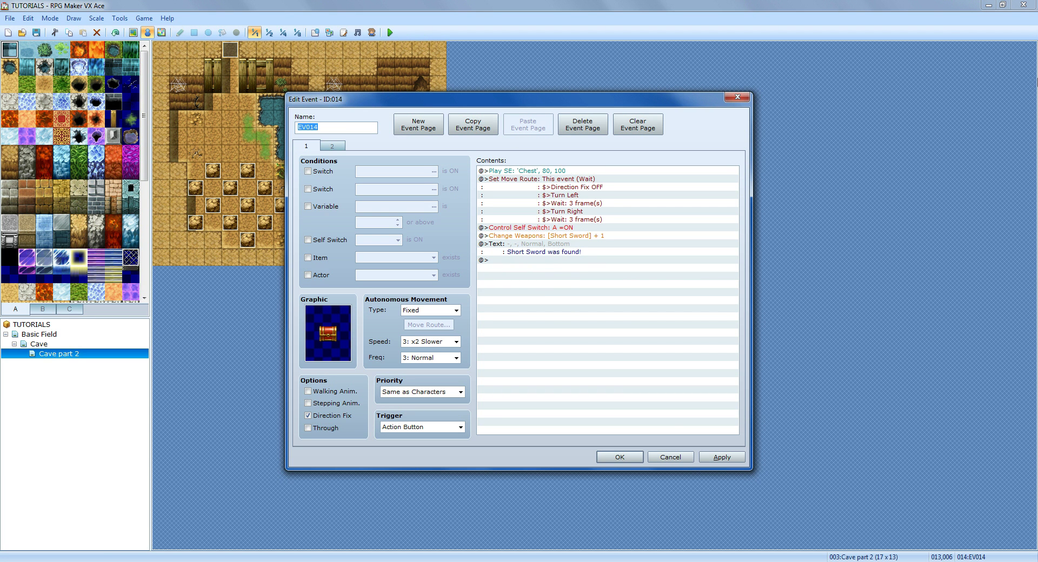
text(Treasure chest)
click(719, 458)
Step: Review both pages of the treasure chest event and the second page's Self Switch A condition, and close the event
click(340, 145)
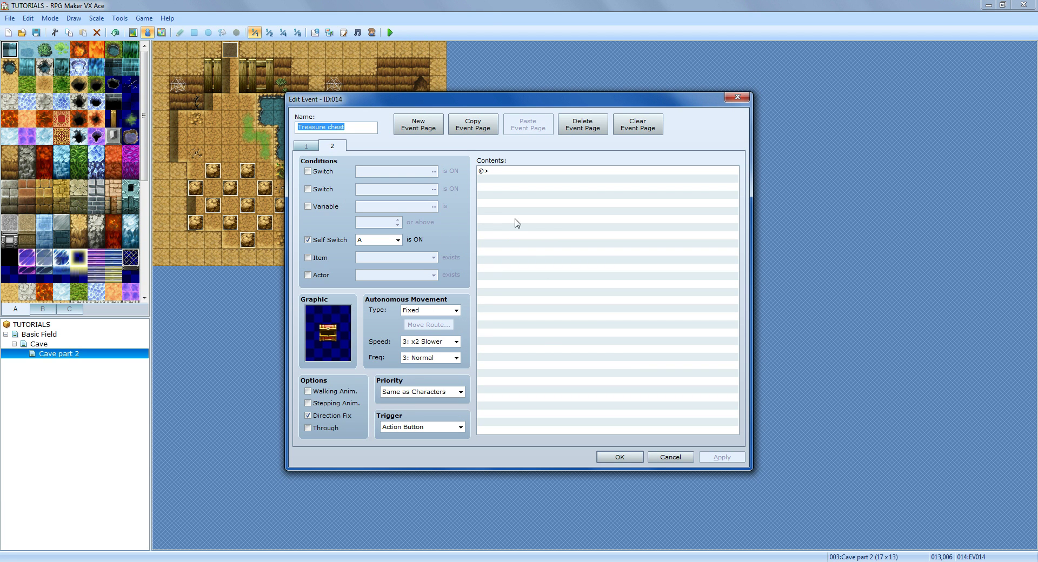
click(313, 146)
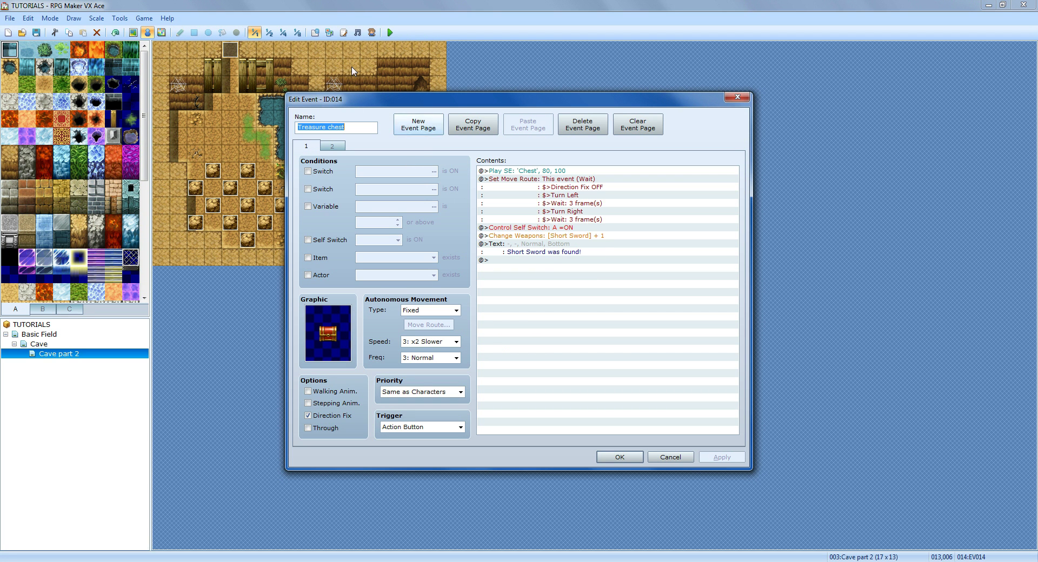
click(340, 147)
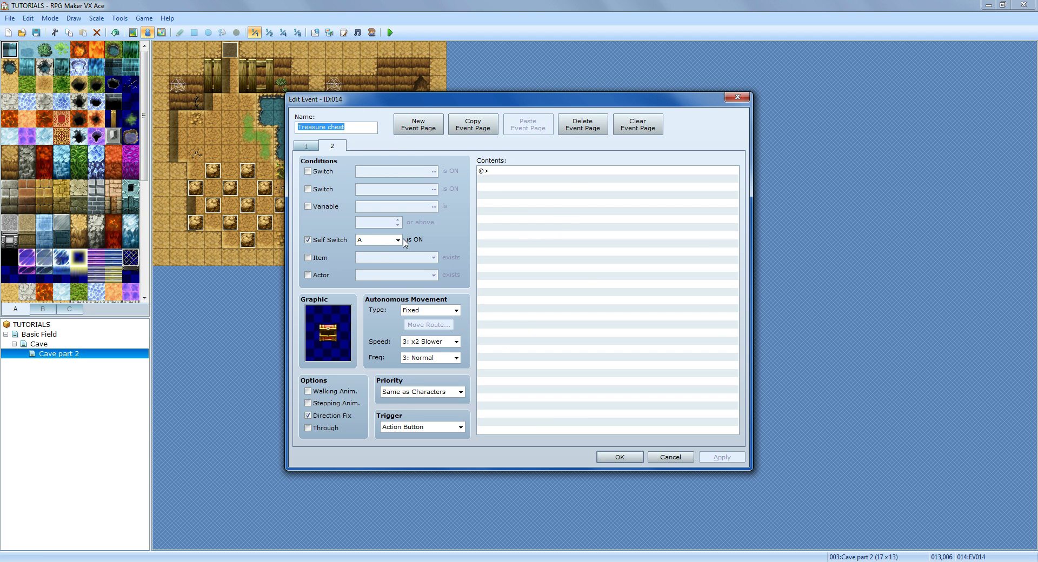
click(308, 240)
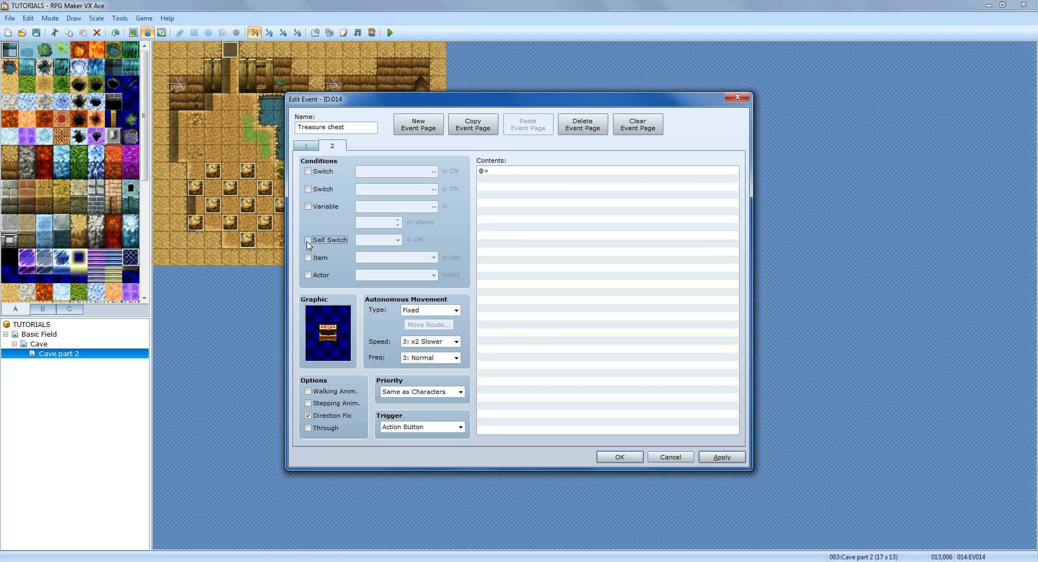
click(316, 146)
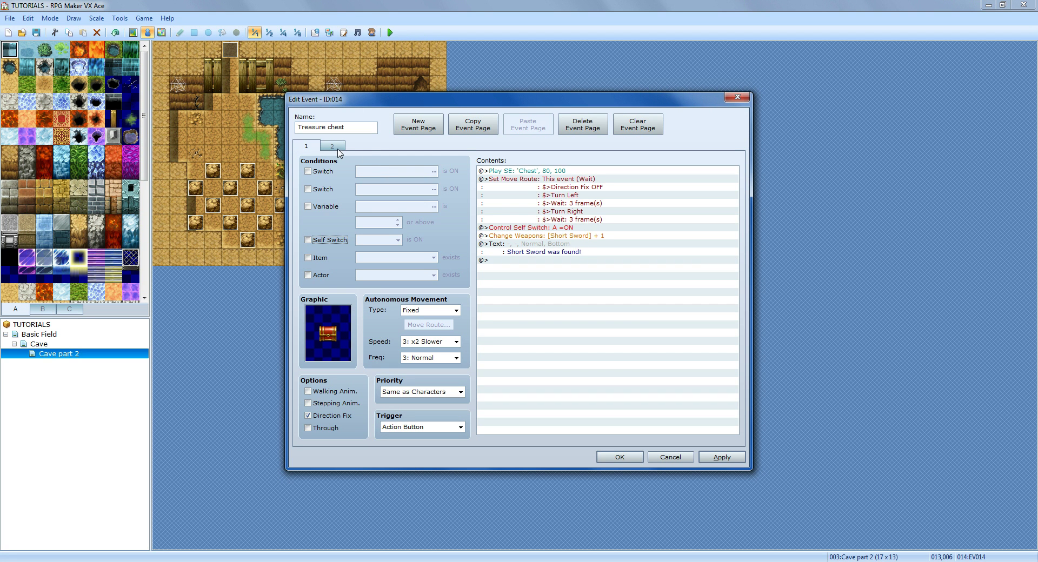
click(336, 149)
click(308, 240)
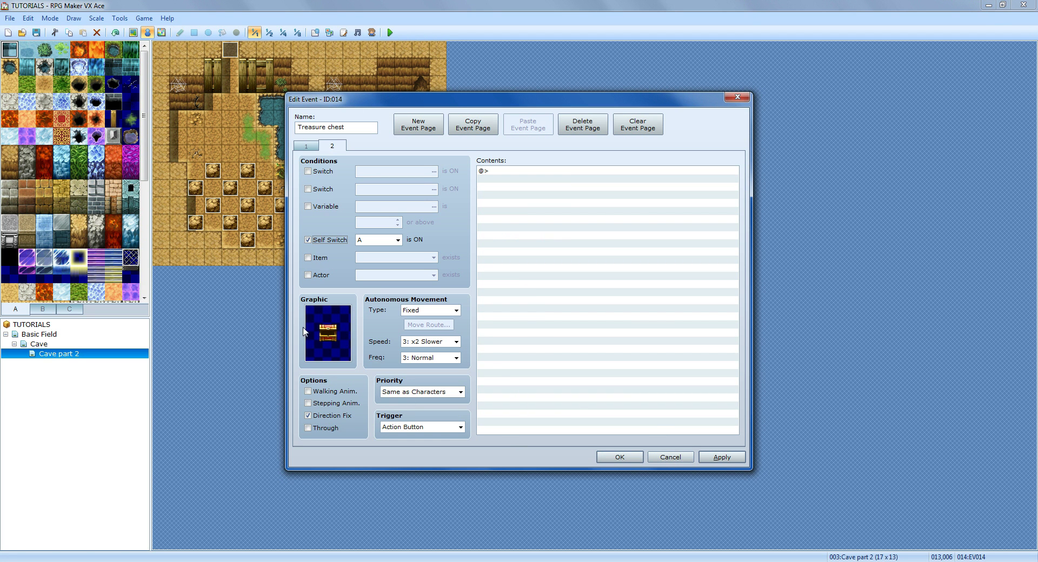
click(635, 459)
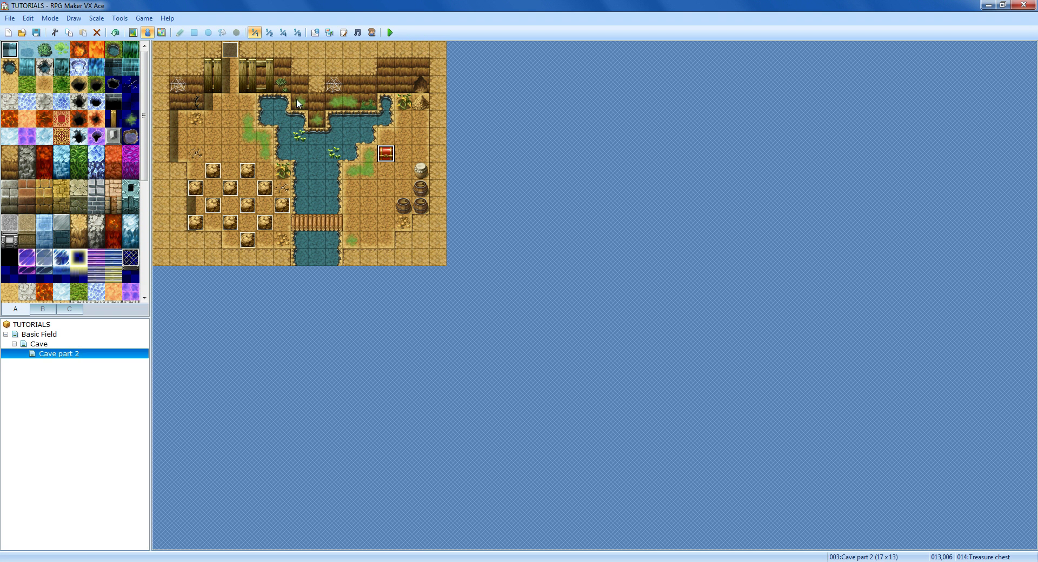
Step: Save the project and start a playtest with a new game, walking from the field into the cave
click(390, 32)
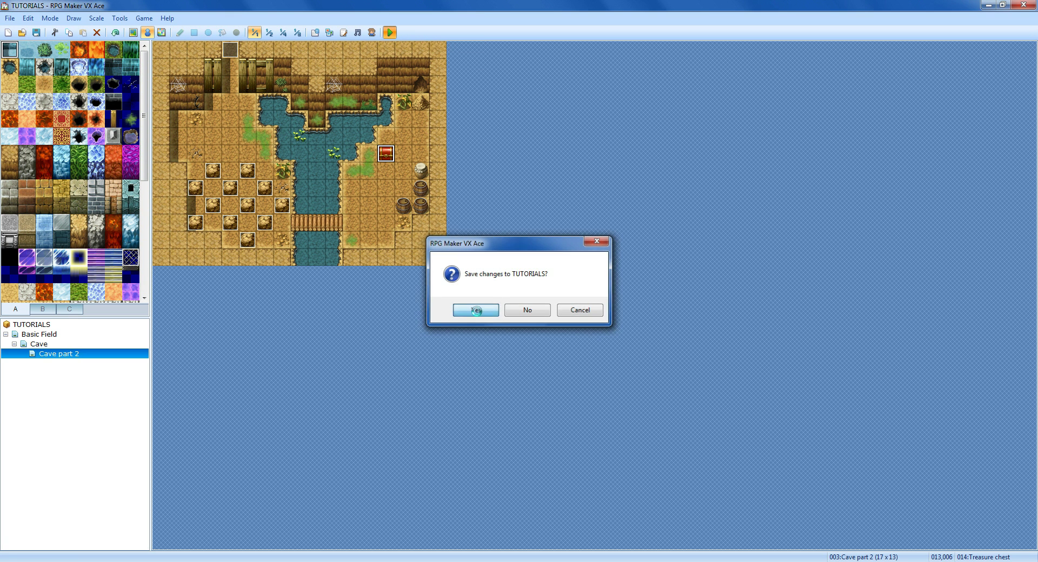
click(476, 311)
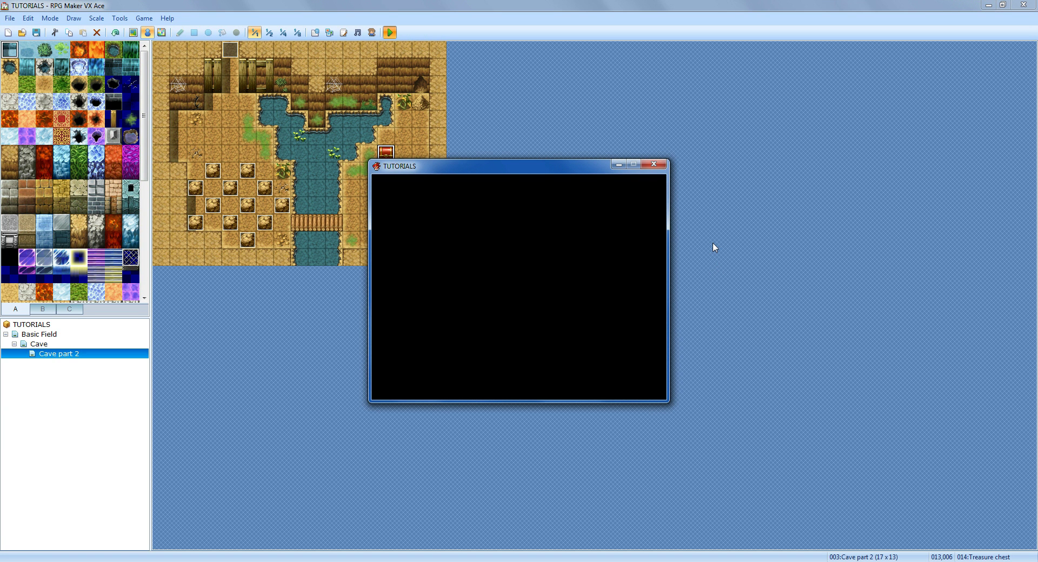
key(Return)
key(Up)
key(Right)
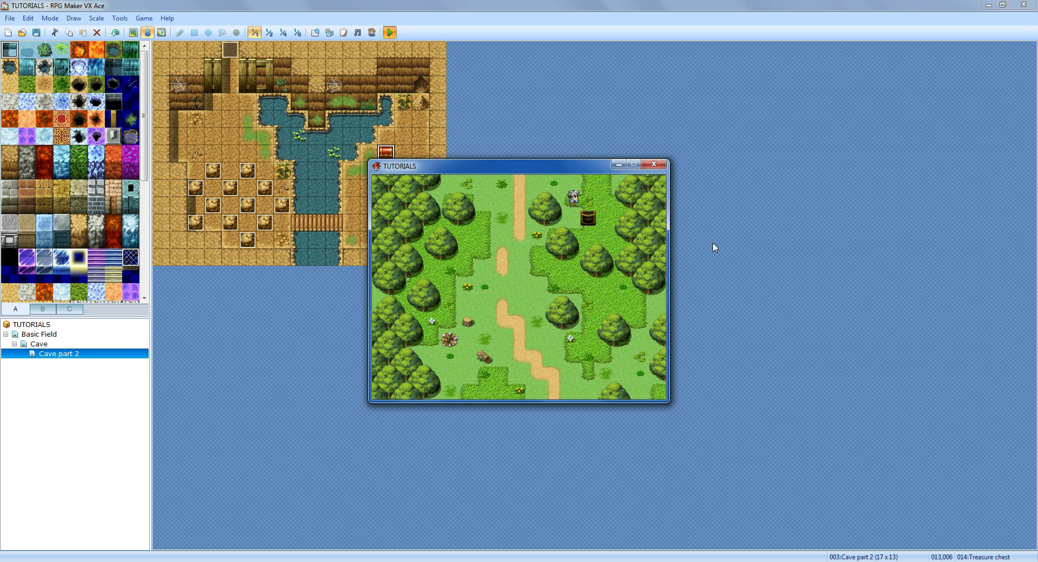
key(Down)
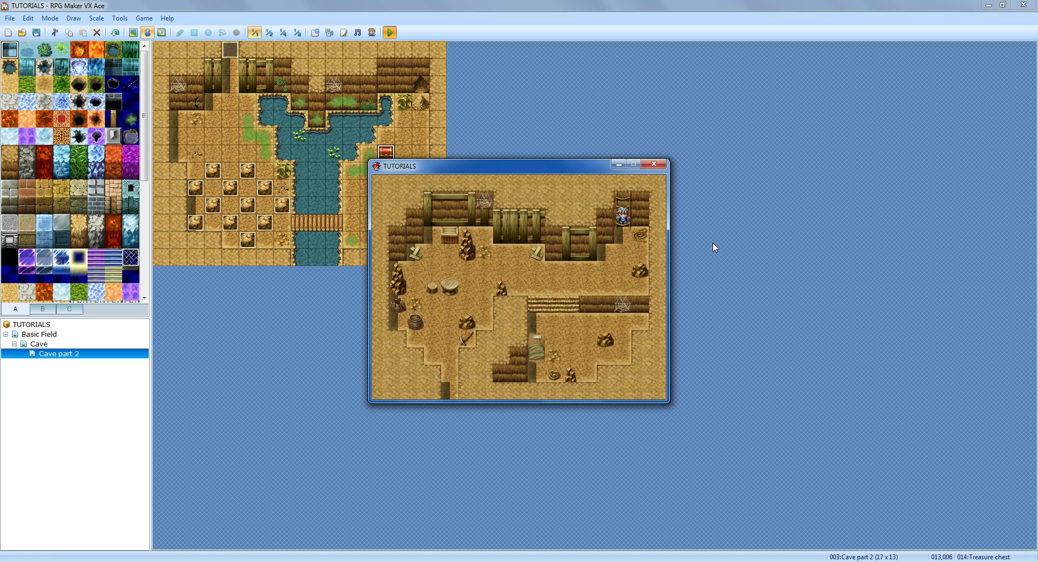
Step: Walk the character through the first cave map to its southern exit leading to Cave part 2
key(Down)
key(Left)
key(Left)
key(Left)
key(Left)
key(Left)
key(Left)
key(Left)
key(Down)
key(Left)
key(Left)
key(Down)
key(Down)
key(Down)
key(Down)
key(Down)
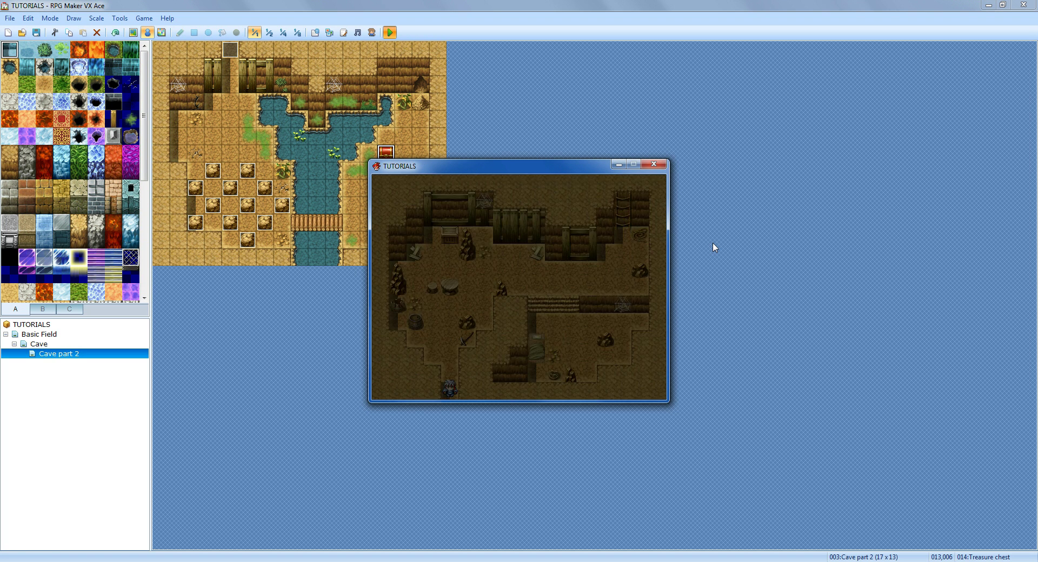
Step: Walk down into the boulder field in Cave part 2 and push boulders aside to clear a path toward the bridge
key(Down)
key(Down)
key(Down)
key(Down)
key(Down)
key(Down)
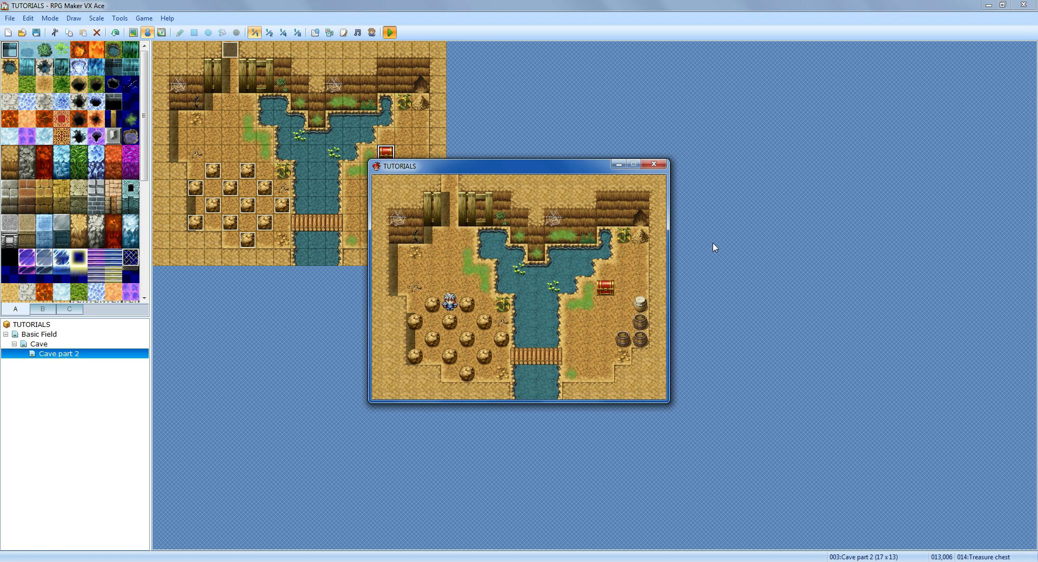
key(Down)
key(Down)
key(Right)
key(Right)
key(Right)
key(Down)
key(Down)
Step: Cross the bridge to the treasure chest, open it, and dismiss its message
key(Right)
key(Right)
key(Right)
key(Right)
key(Right)
key(Right)
key(Up)
key(Up)
key(Up)
key(Return)
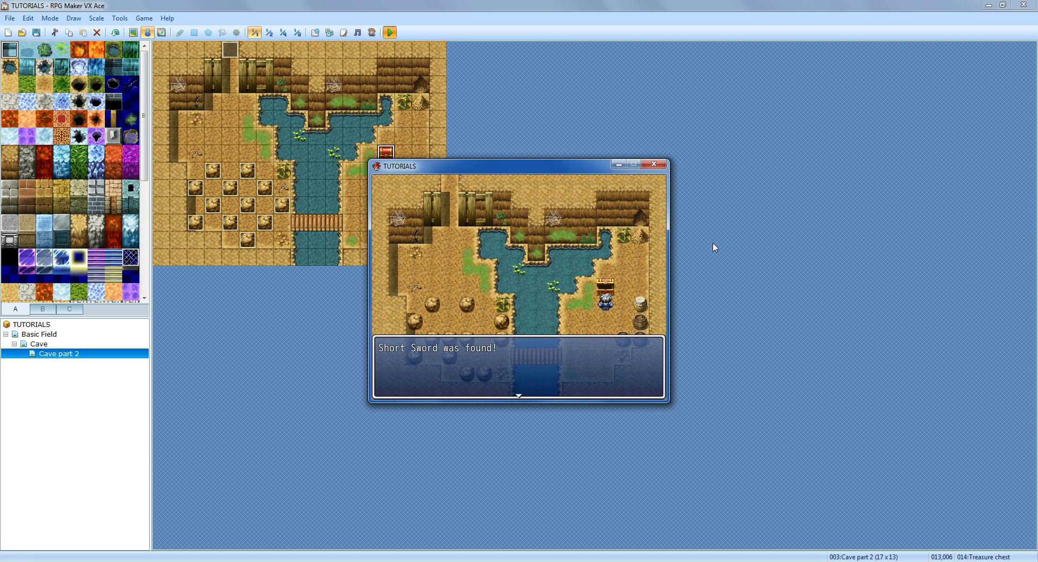
key(Return)
Step: Walk the character away from the opened chest and back over the bridge to the boulders
key(Down)
key(Down)
key(Left)
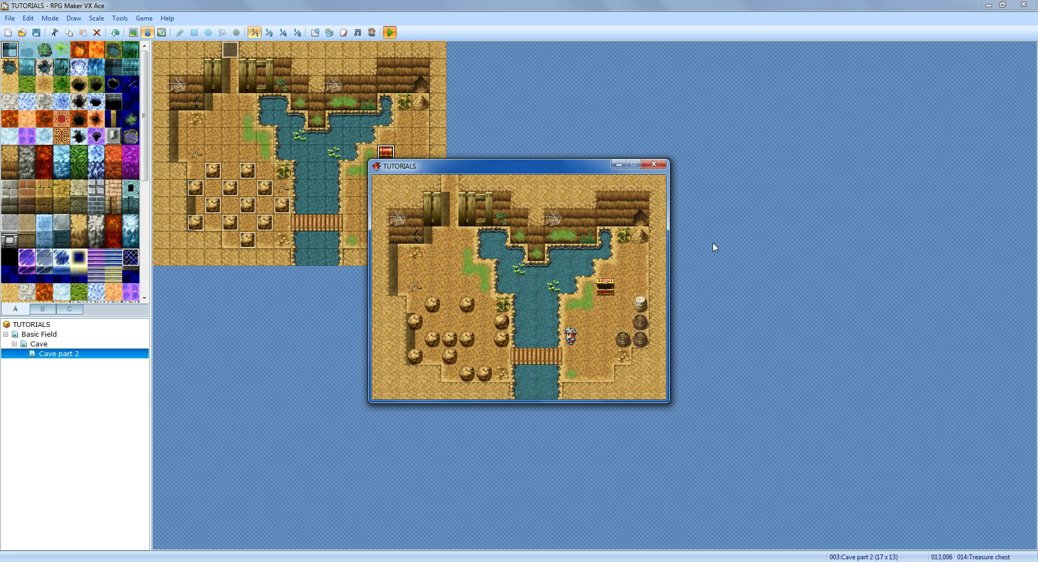
key(Down)
key(Left)
key(Left)
key(Left)
key(Left)
key(Left)
Step: Reset the playtest to the title screen and shut the game down
key(F12)
key(Up)
key(Return)
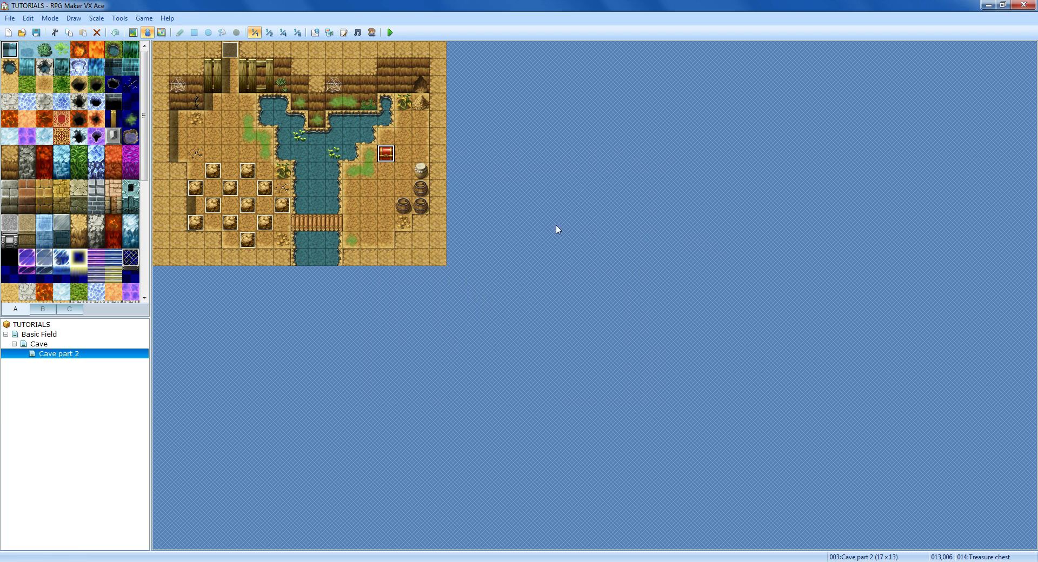